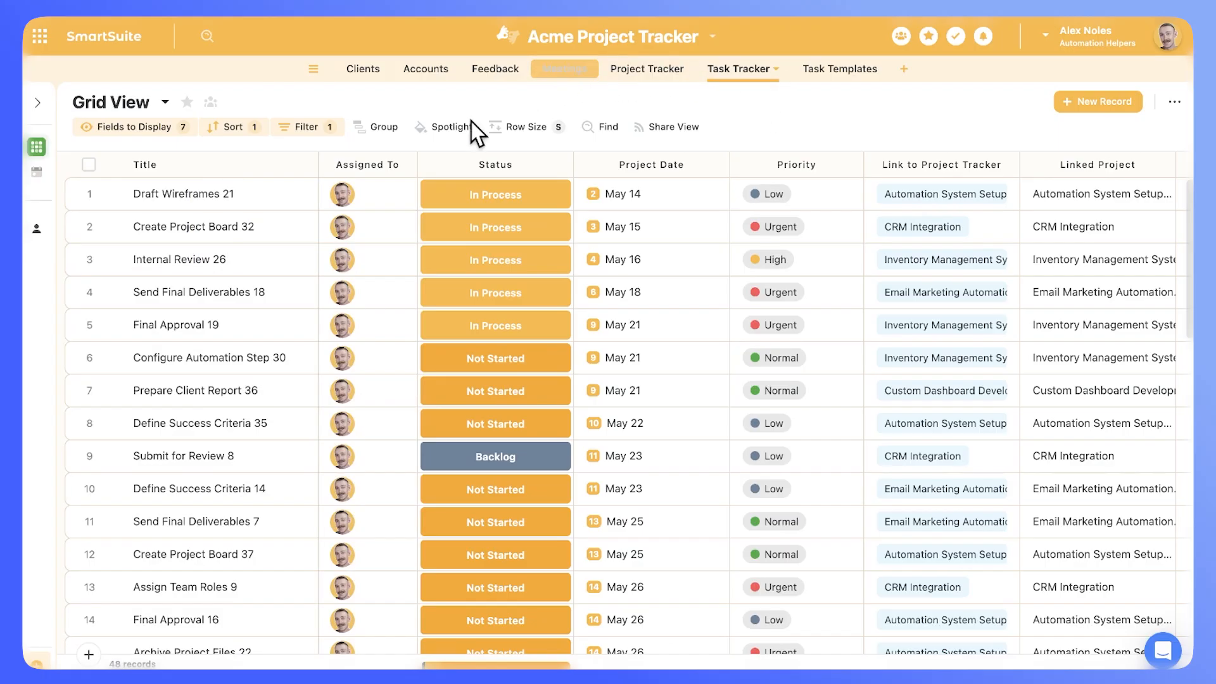
Step: Create a new Dashboard view named 'Client Project Tracker'
mouse_move(50, 472)
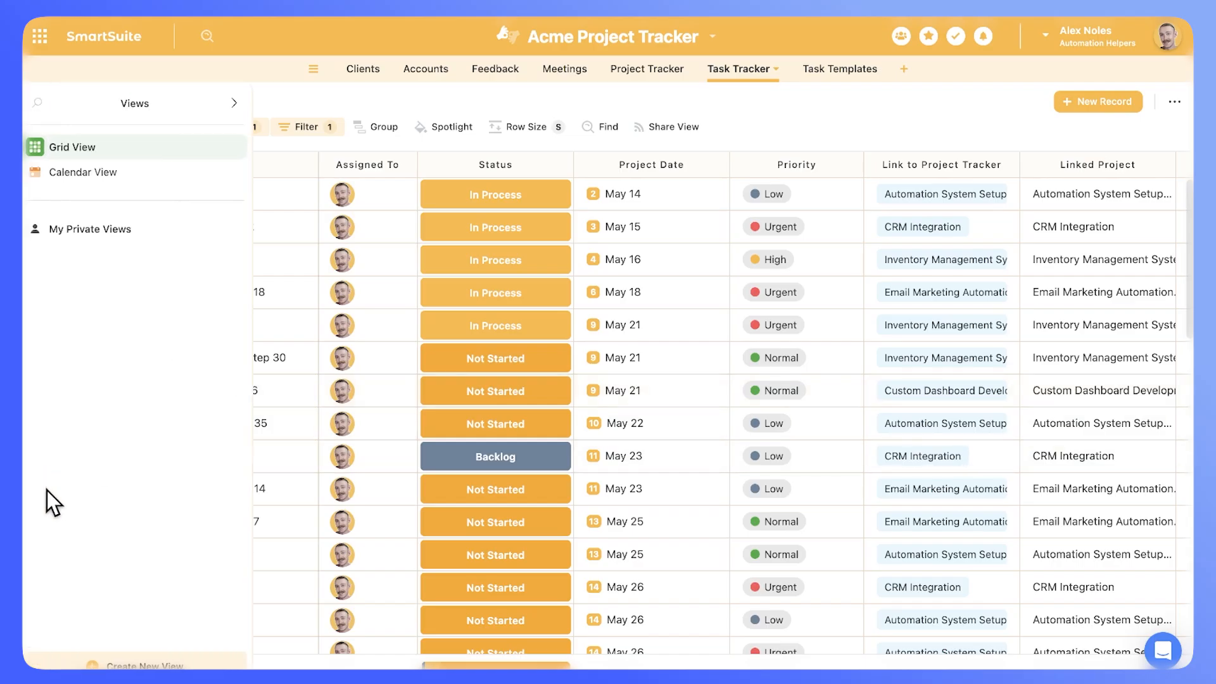
click(144, 665)
click(340, 663)
scroll(627, 532, down, 2)
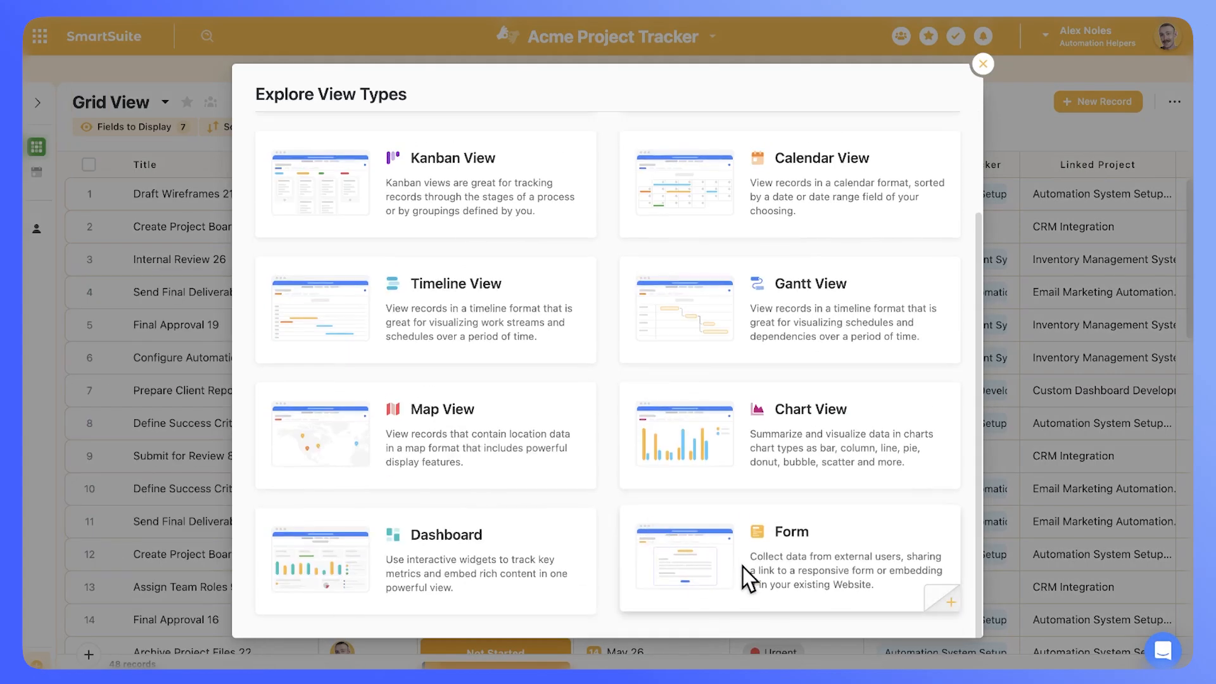
click(479, 533)
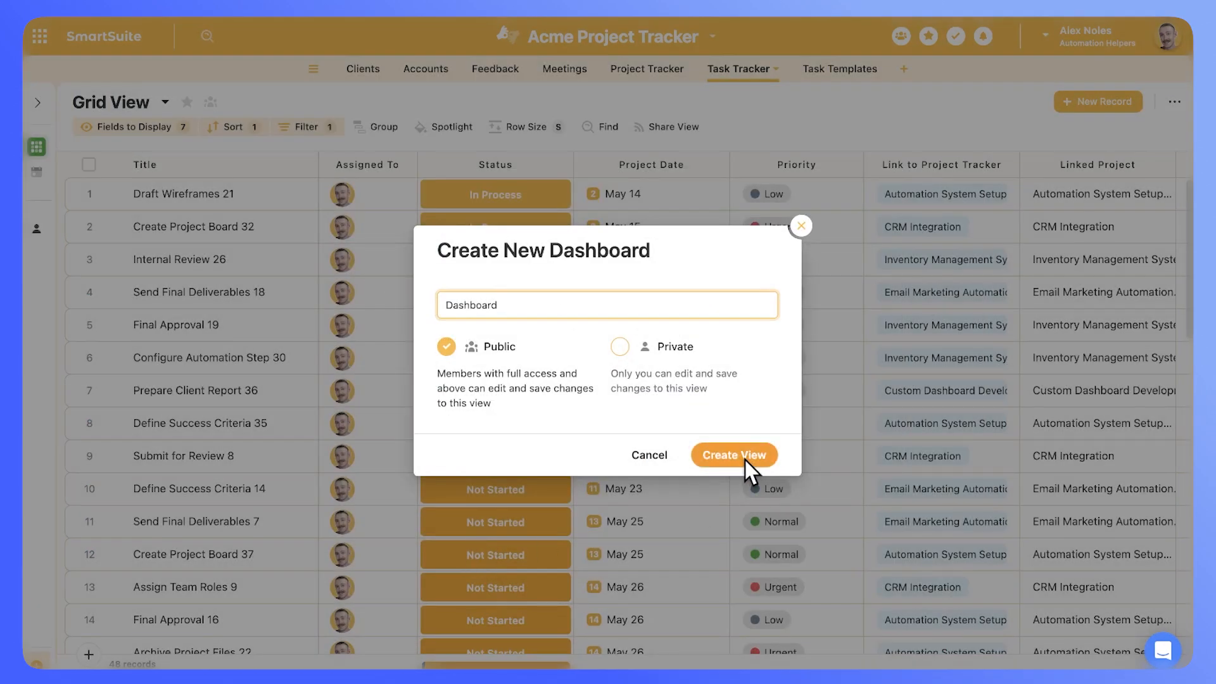
key(super+a)
text(Client Project Tracker)
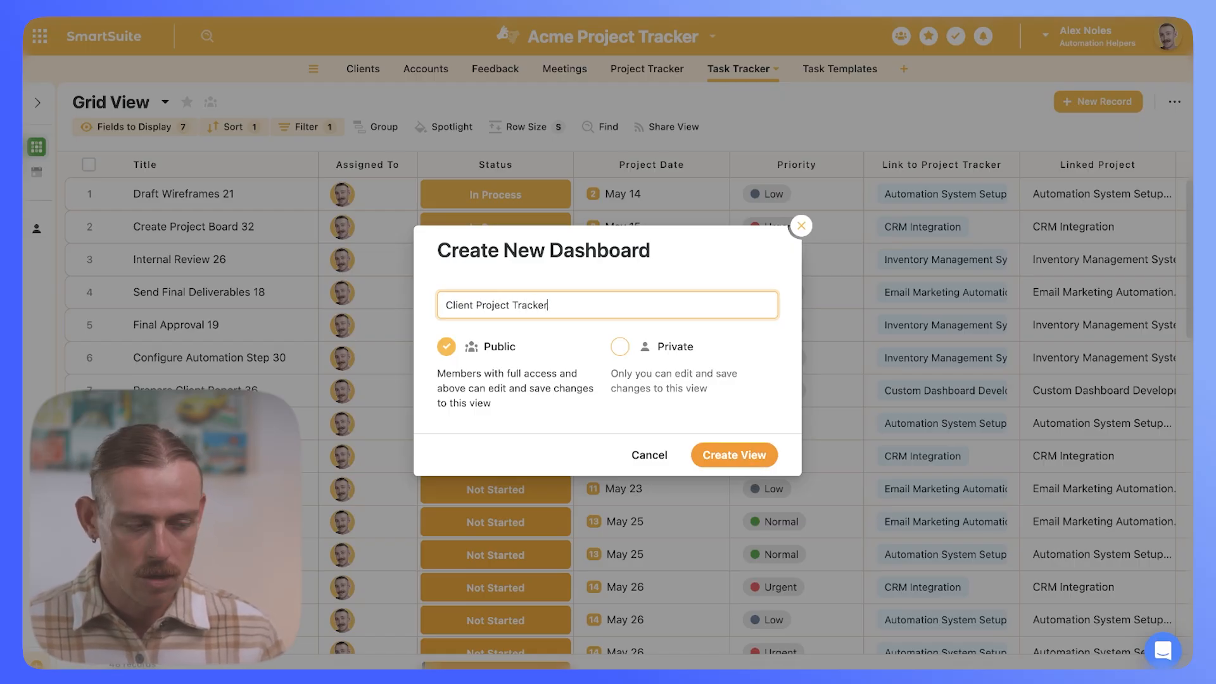
click(753, 459)
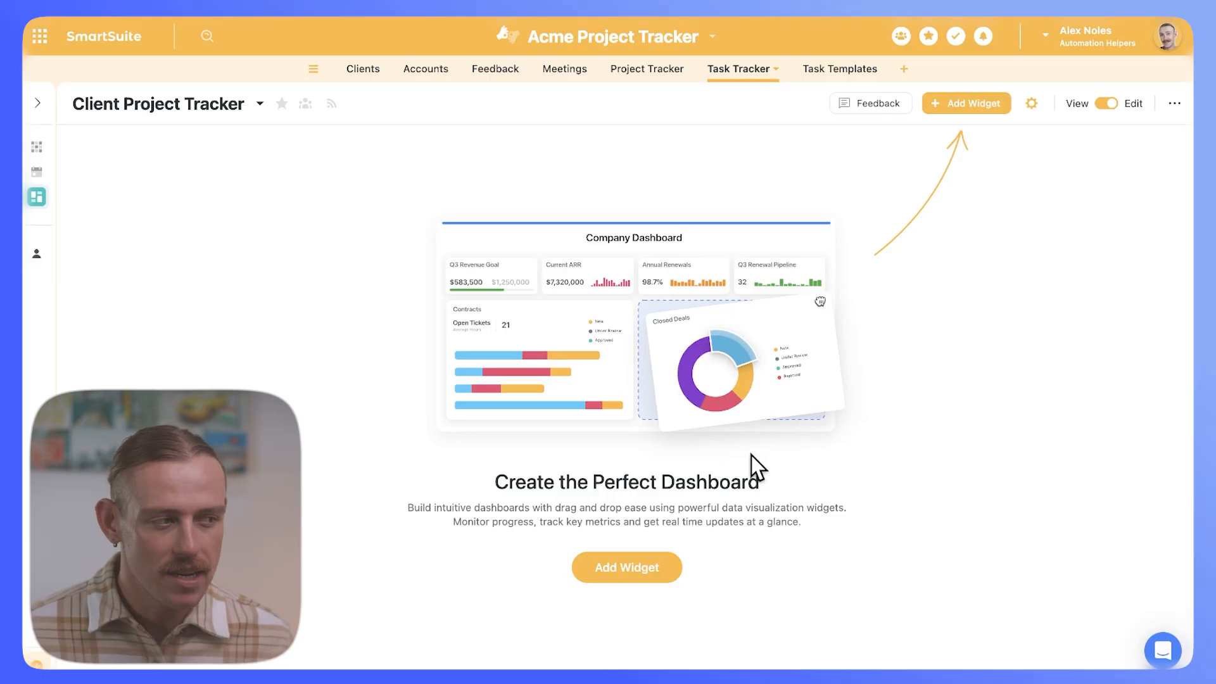
Step: Add a Summary Card widget to the dashboard, searching widgets for 'summ'
click(1108, 105)
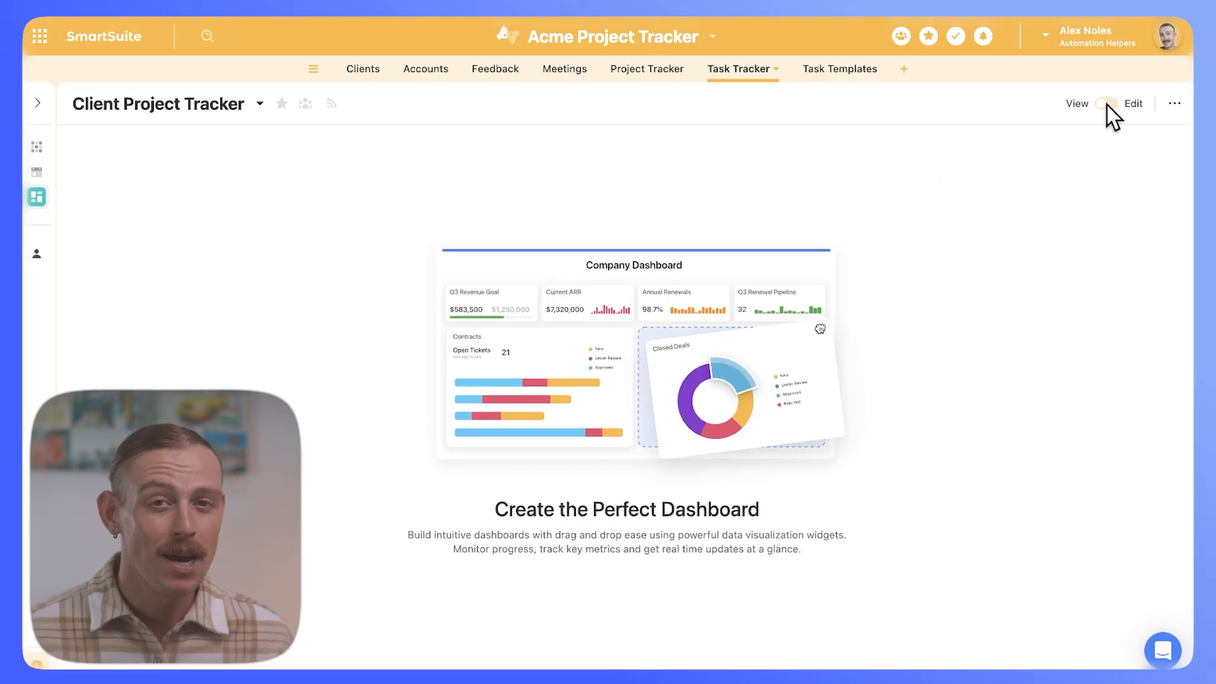
click(1108, 106)
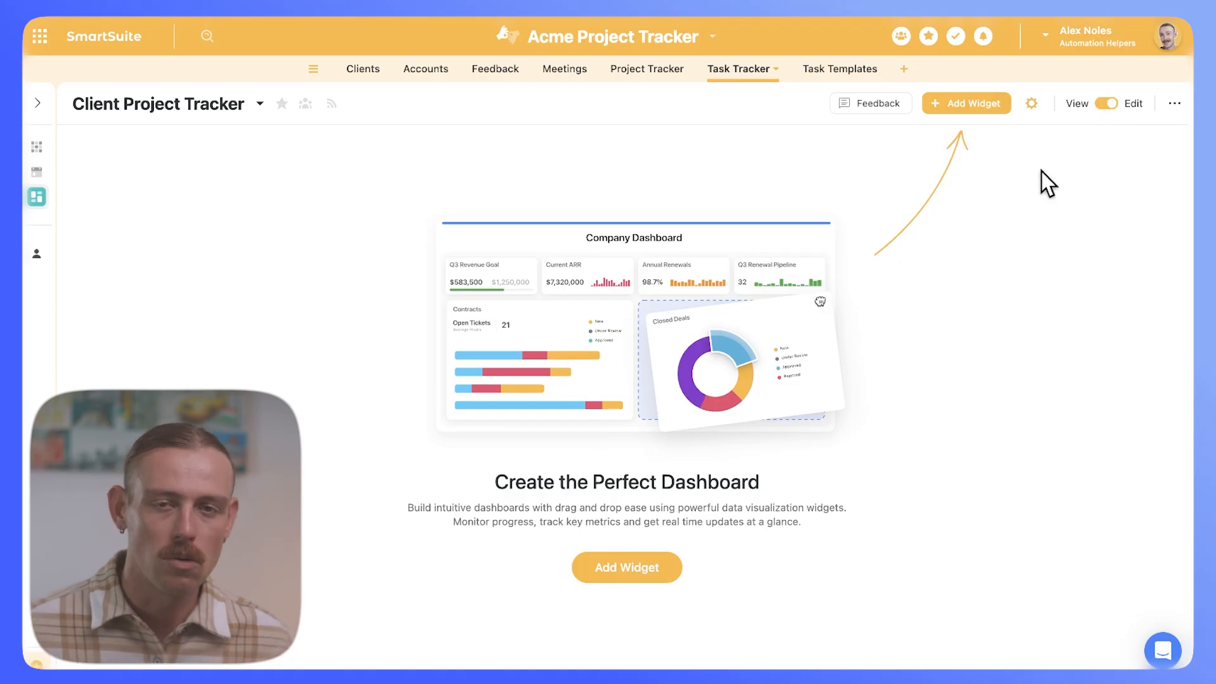
click(962, 106)
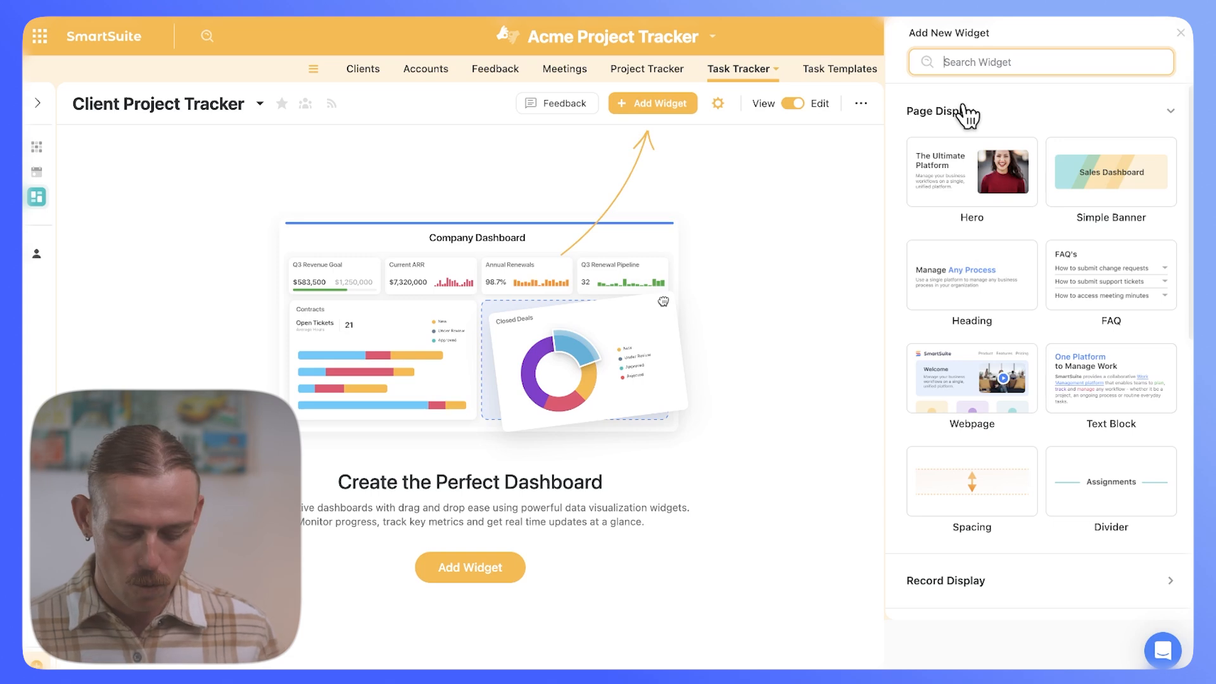
text(summ)
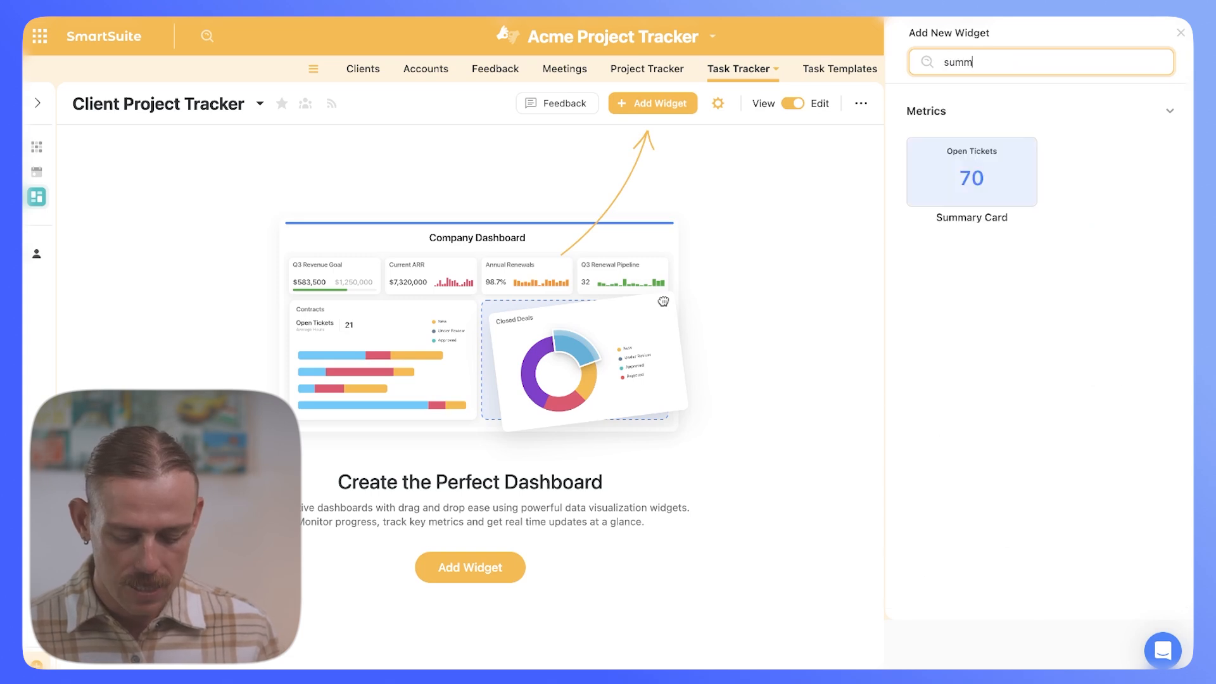
click(966, 180)
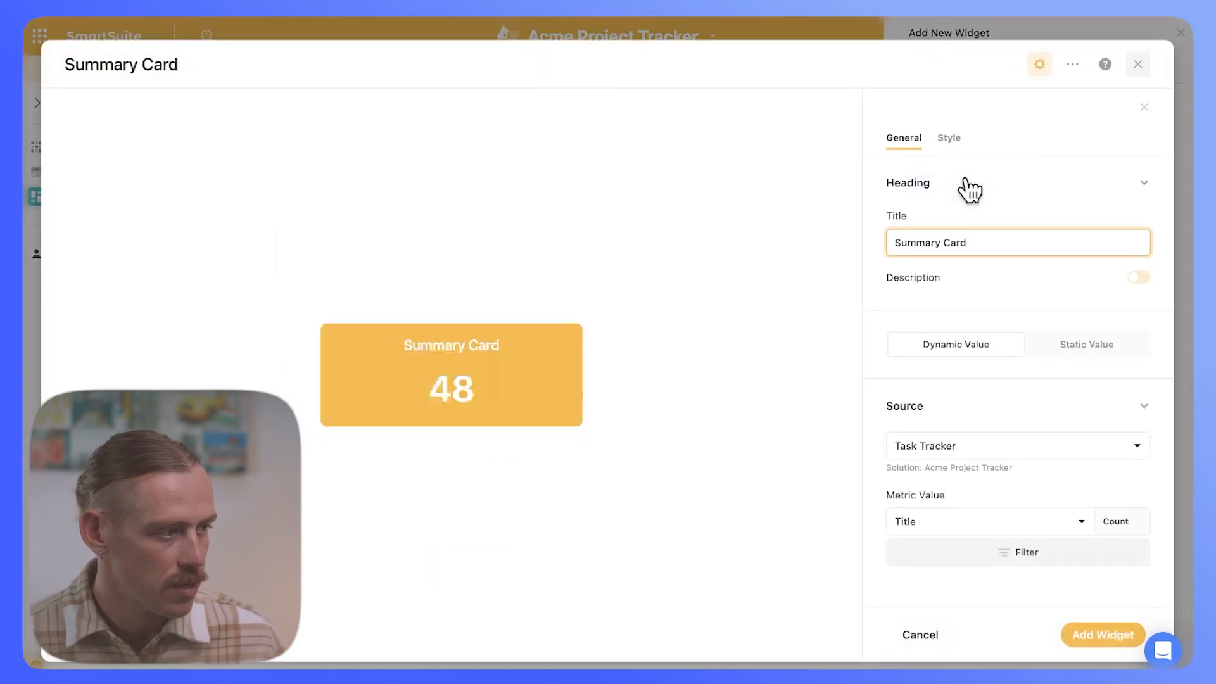
Step: Title the card 'Current Tasks in Process' and keep counting Task Tracker records by Title
drag(979, 243, 898, 244)
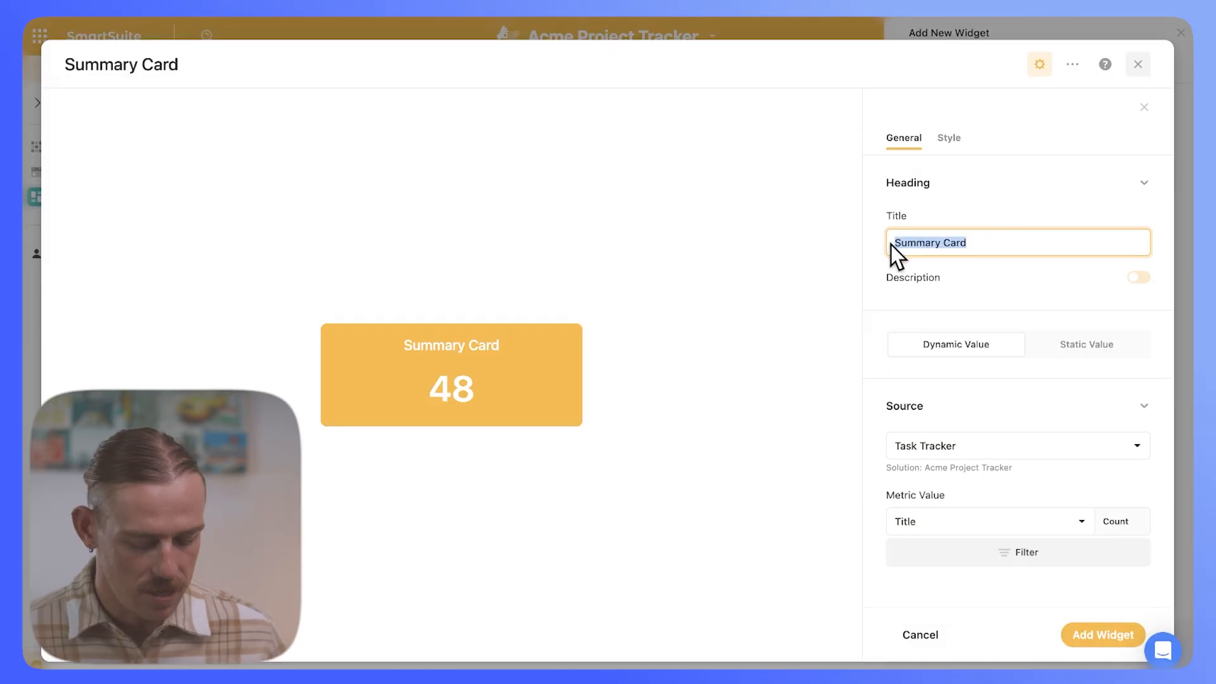
text(Current Tasks)
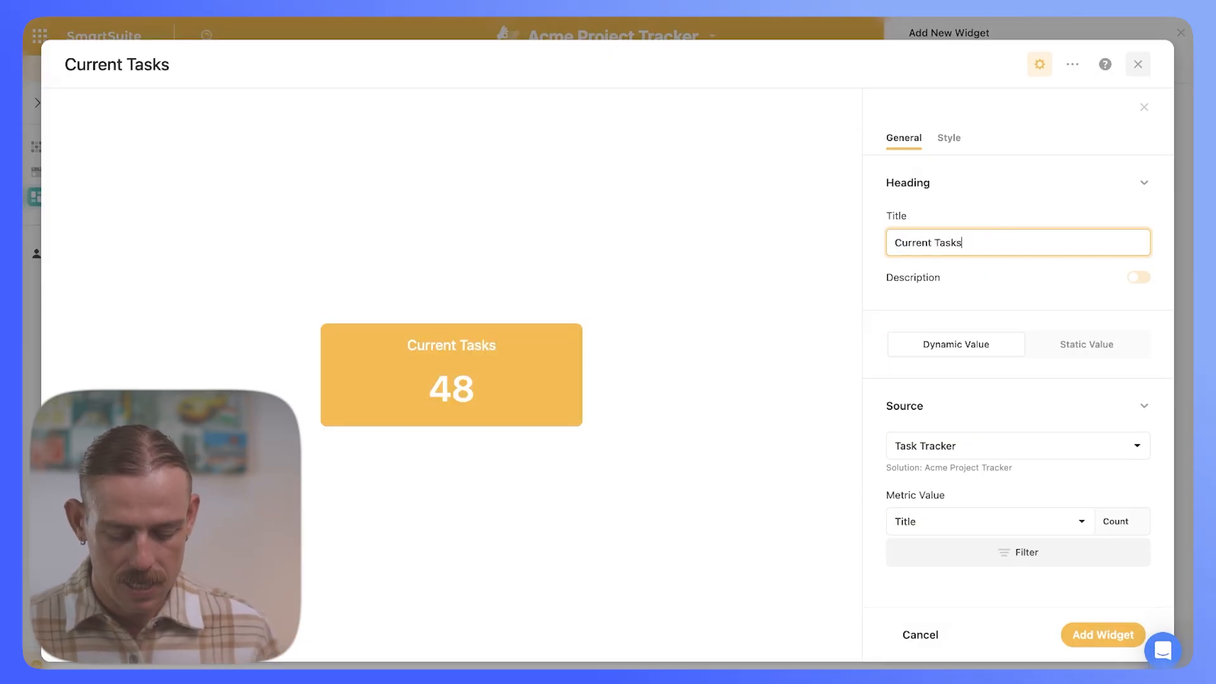
text( in Process)
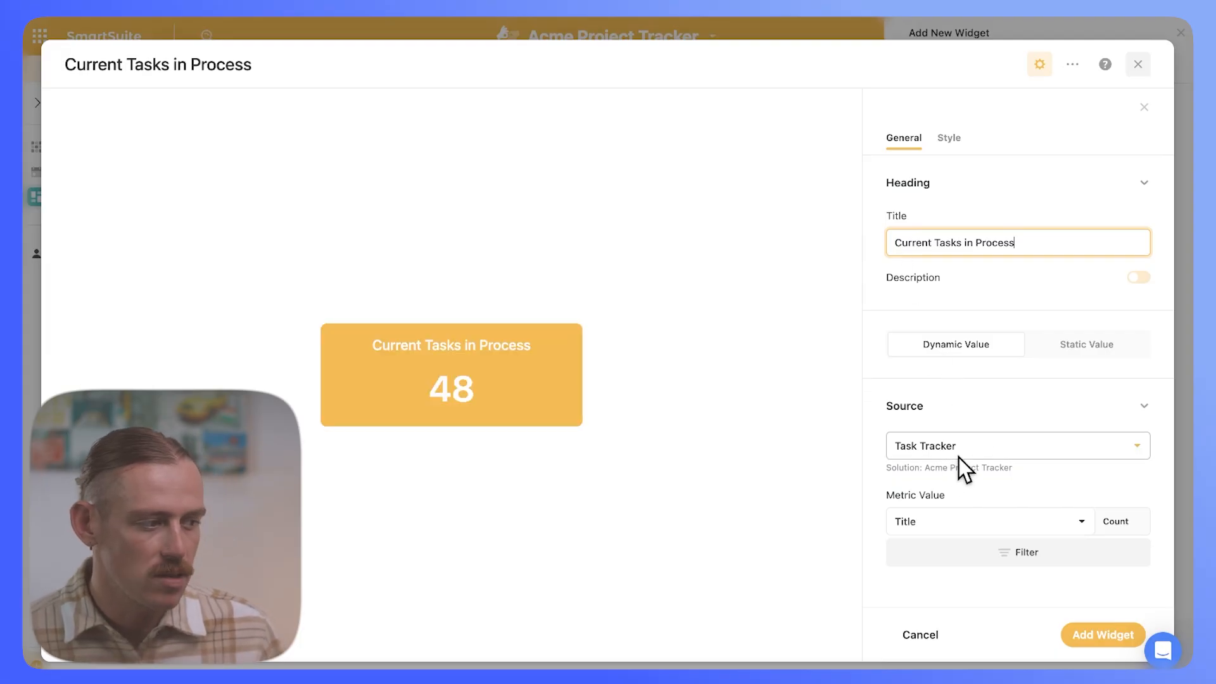
click(1015, 527)
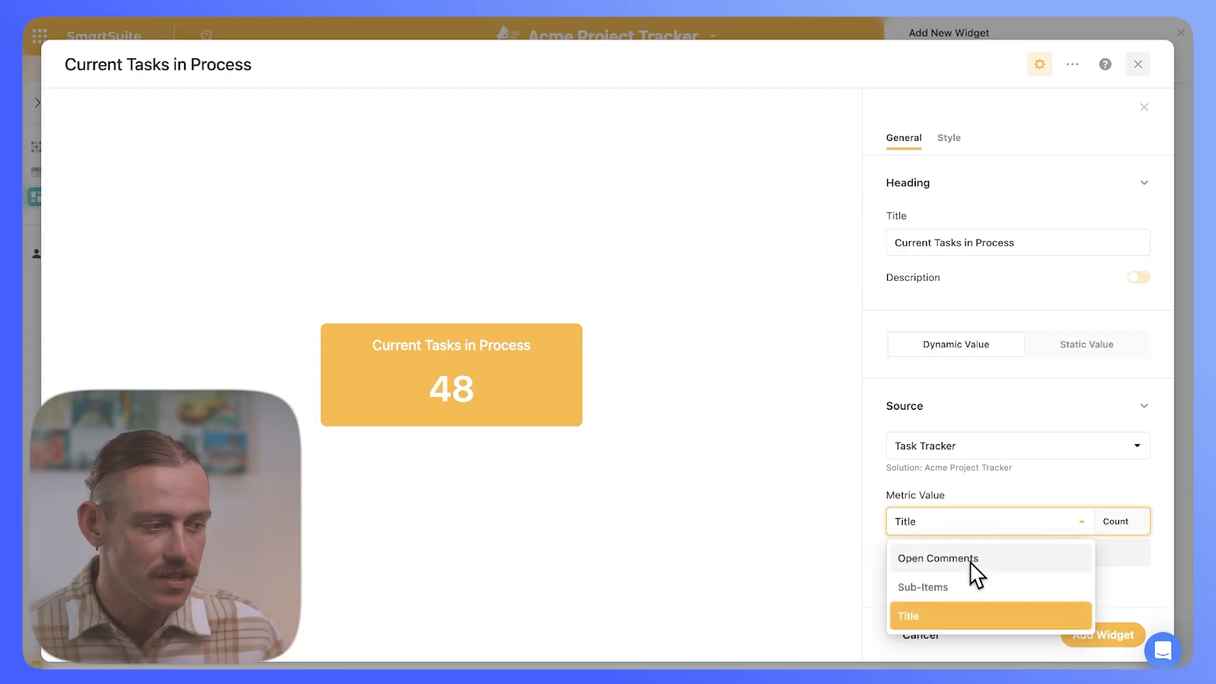
click(959, 613)
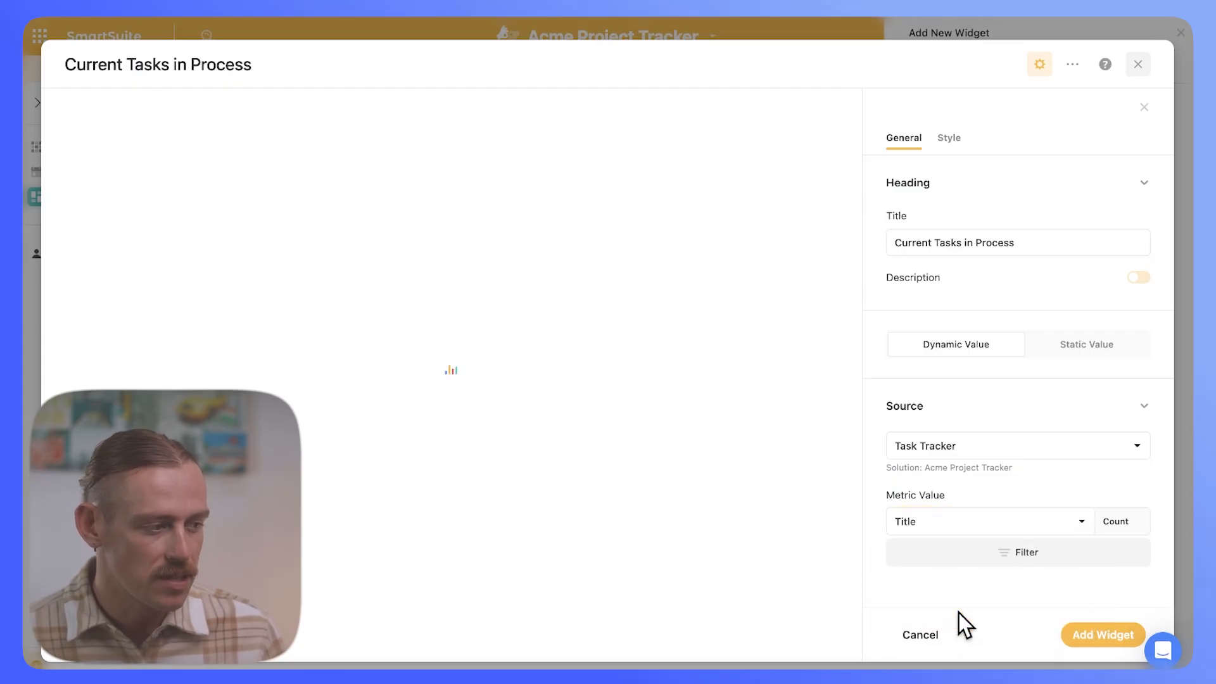
Step: Filter the card's count to tasks where Status is In Process
click(1004, 551)
click(755, 446)
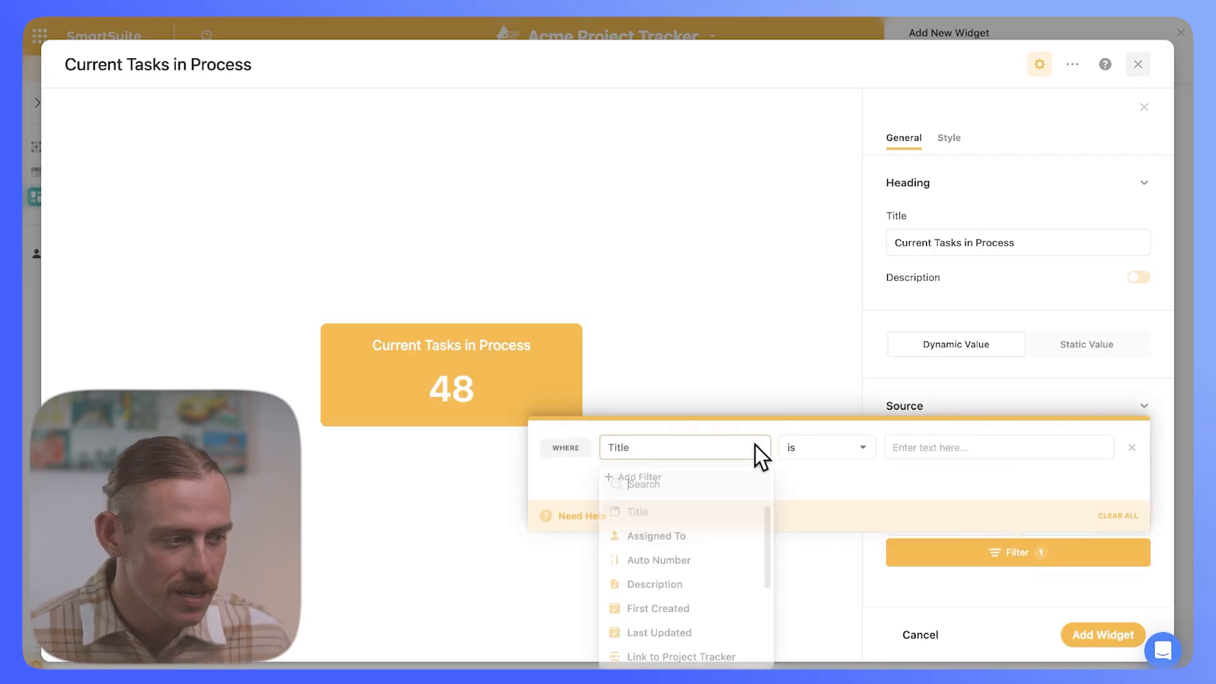
scroll(745, 577, down, 4)
click(698, 624)
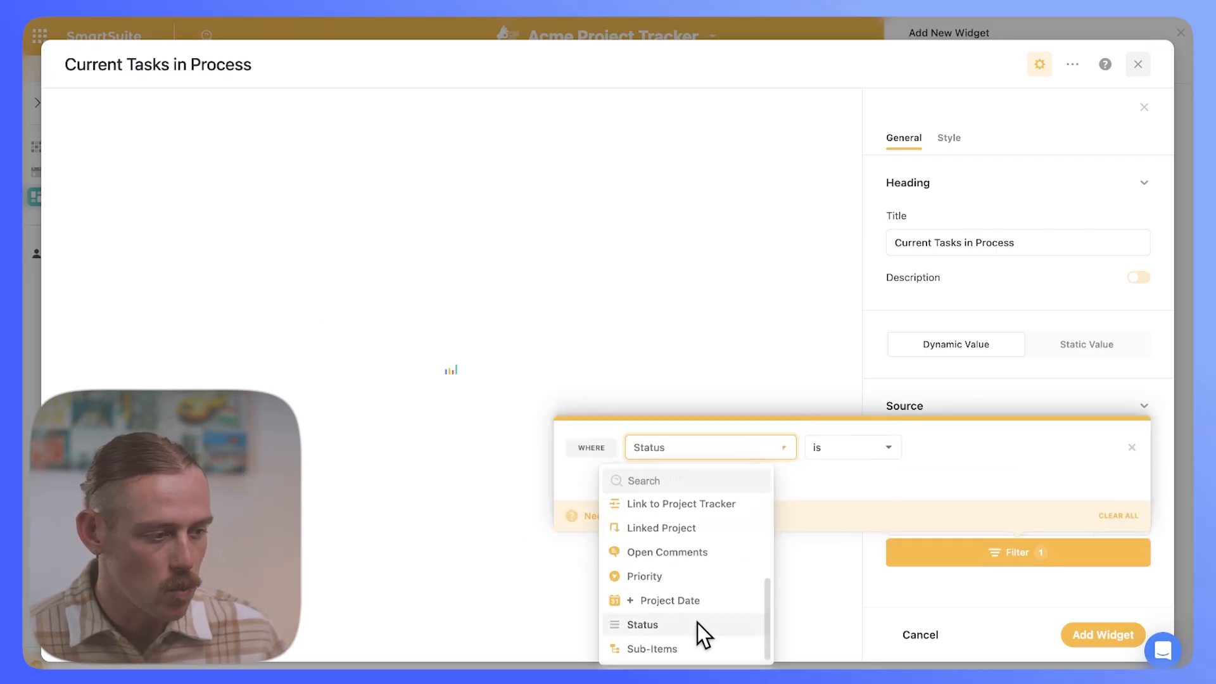
click(1004, 447)
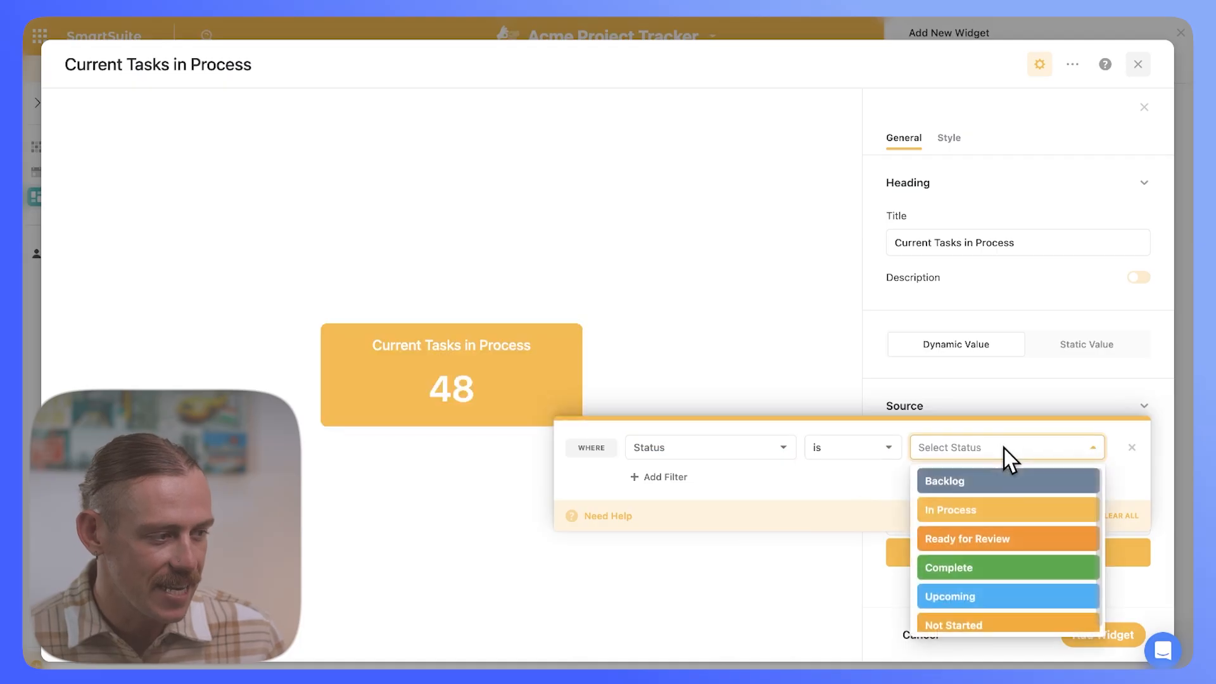
click(985, 516)
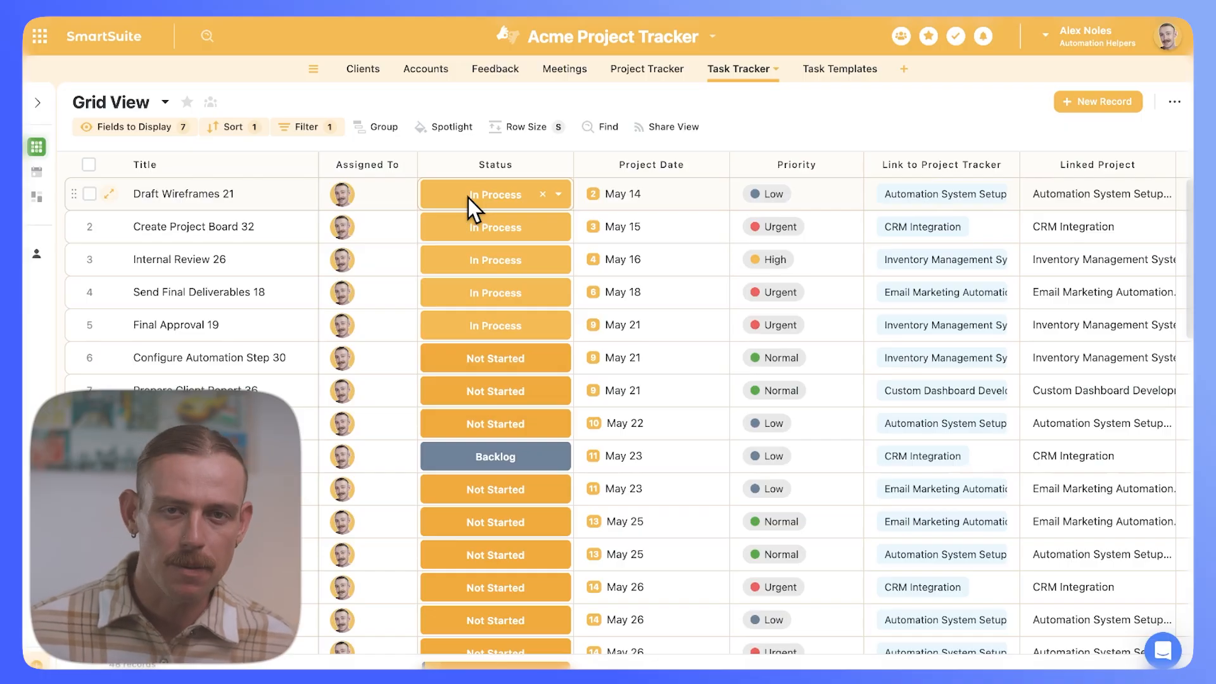
Step: Add a formula field using IF([Status] = "In Process", 1, 0) with the Status field inserted
scroll(565, 311, right, 1)
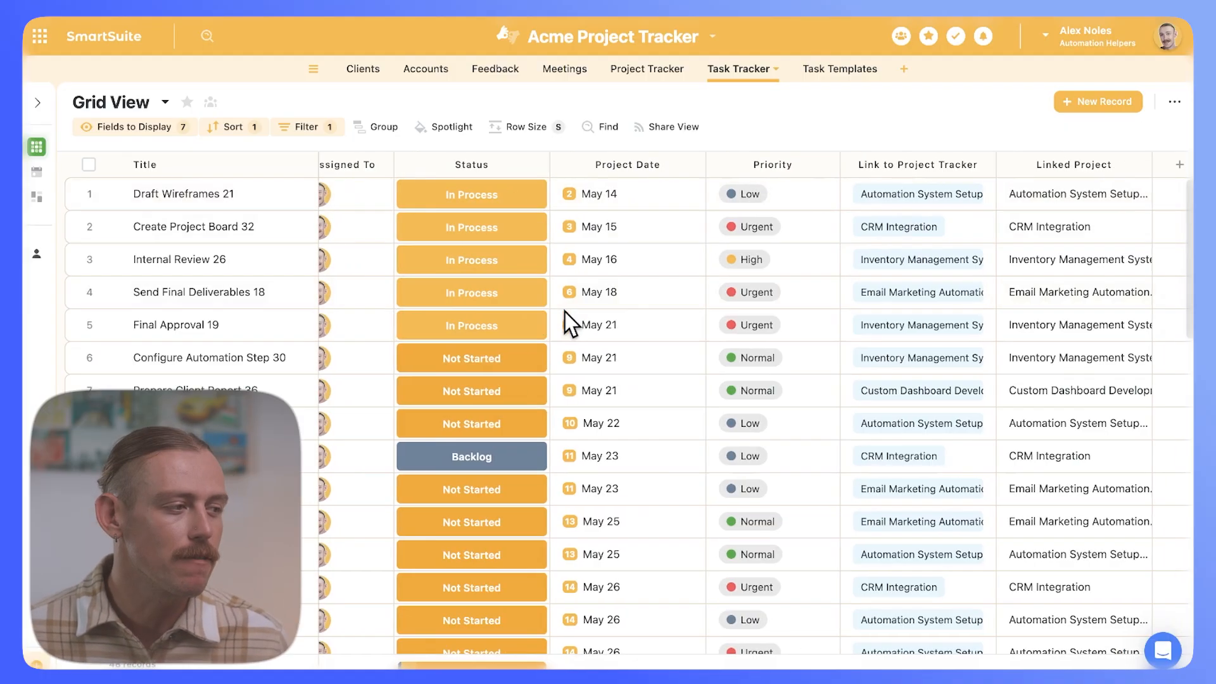
scroll(565, 312, right, 3)
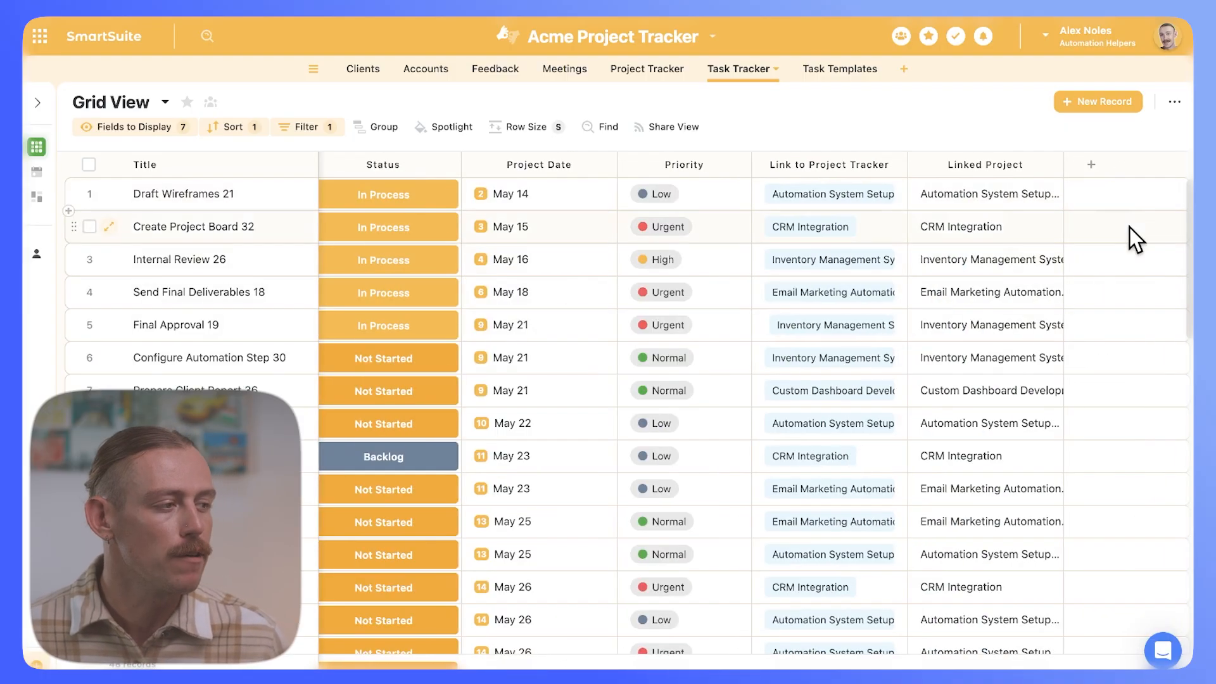
click(1095, 170)
text(form)
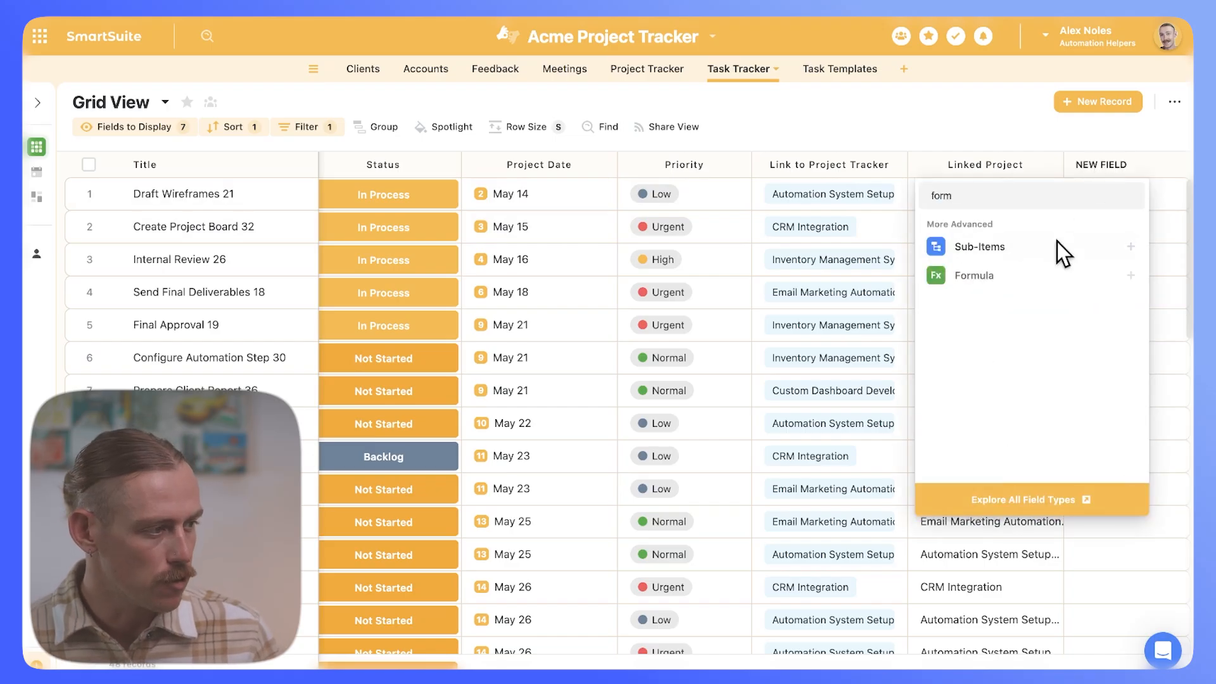
click(1004, 286)
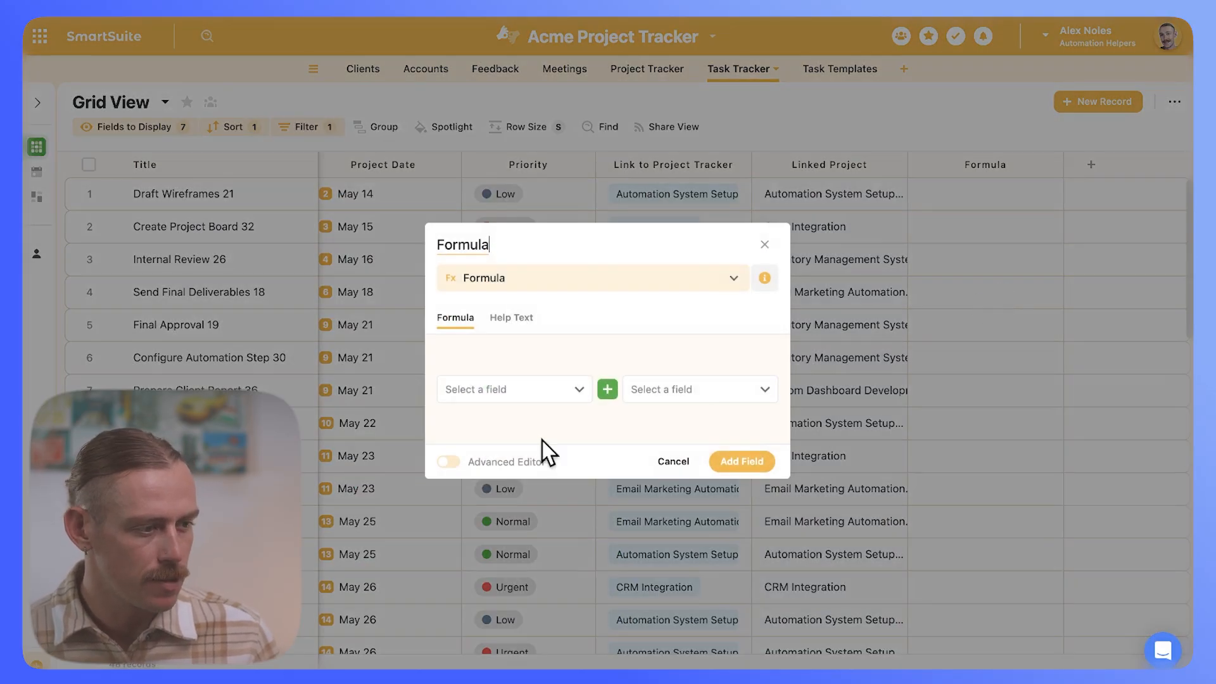
click(450, 462)
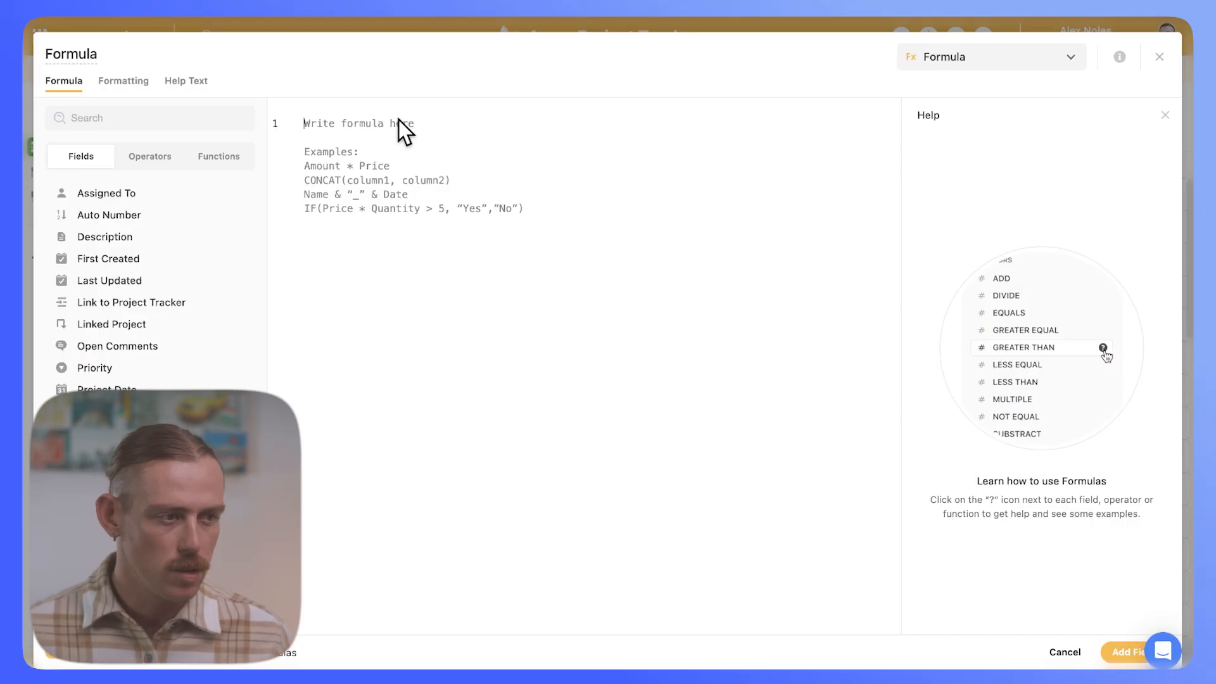
text(IF({Status} = "In Process", 1, 0))
drag(370, 131, 324, 129)
key(BackSpace)
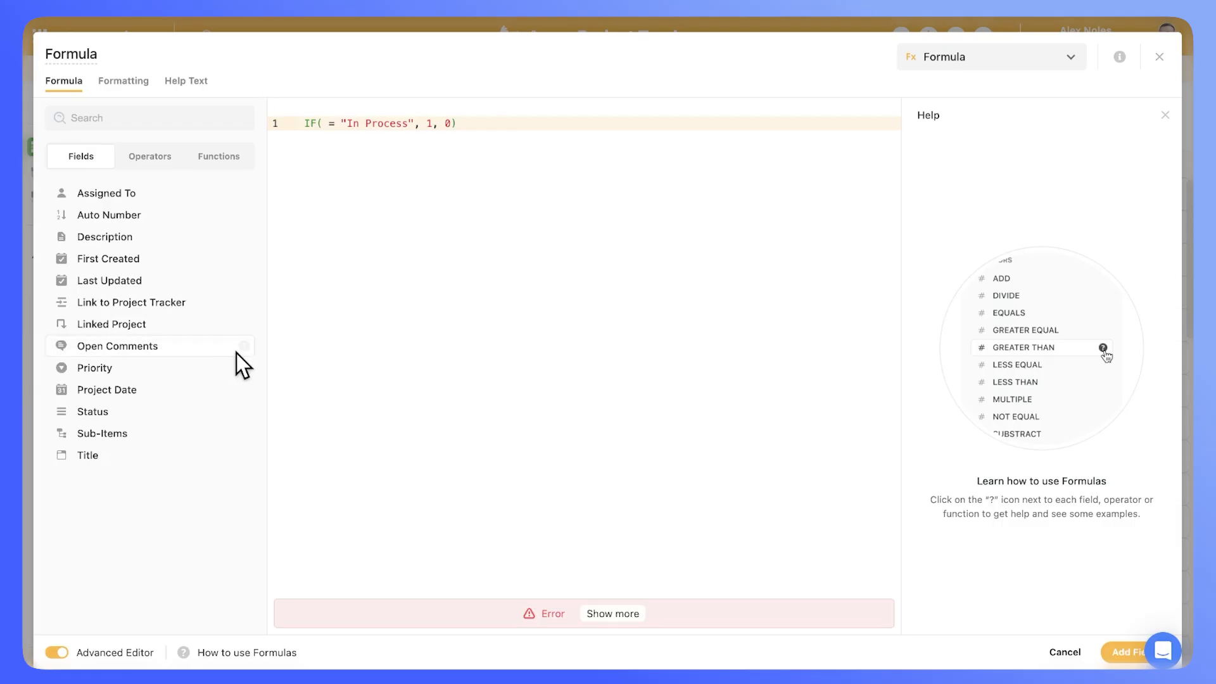
click(163, 412)
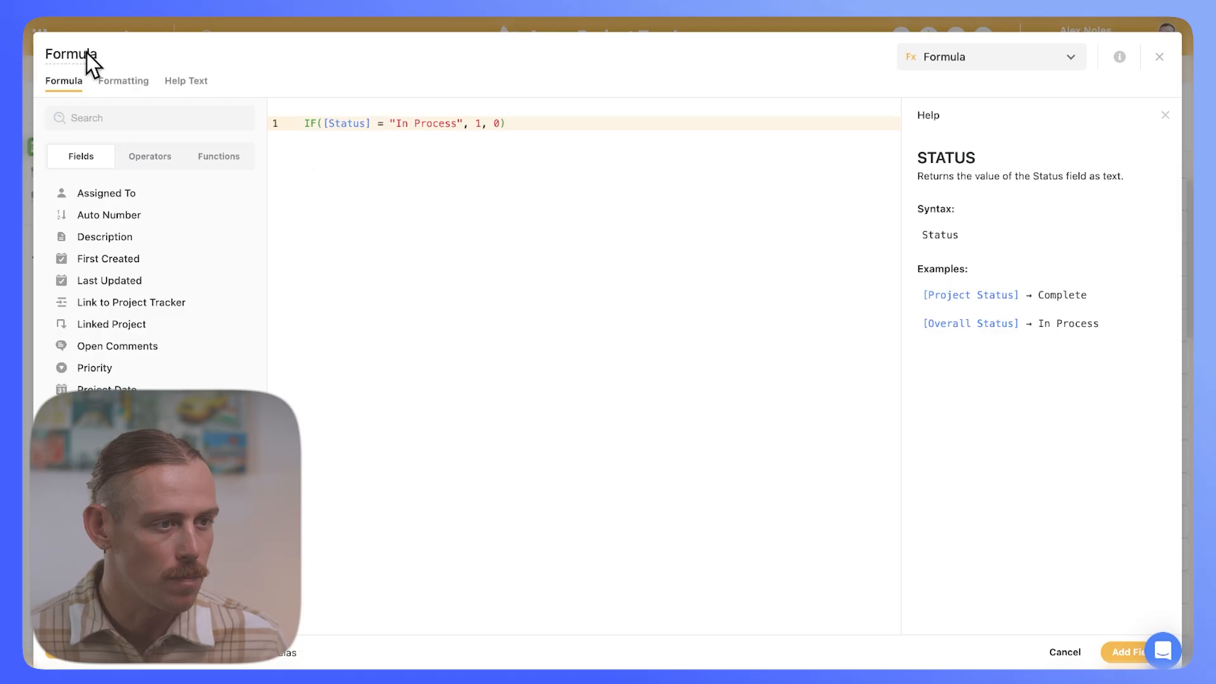
Step: Name the formula field 'In Process Formula' and save it
drag(101, 56, 47, 57)
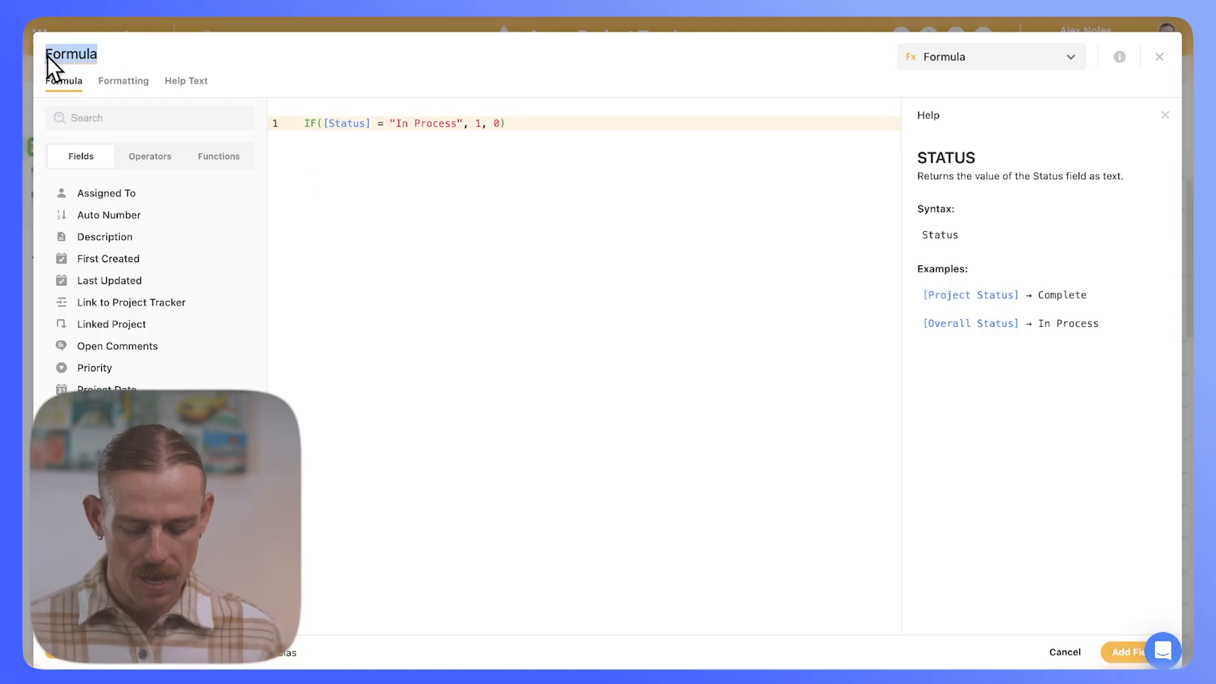
key(BackSpace)
text(In P)
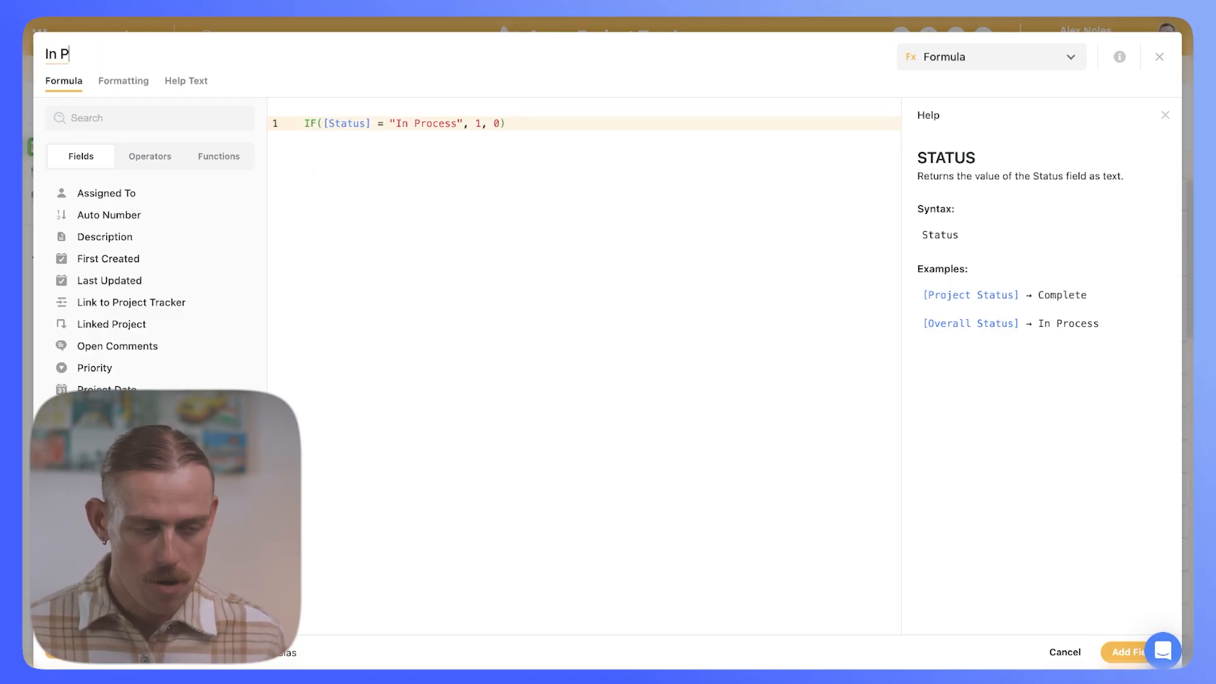
text(rocess FOrmula)
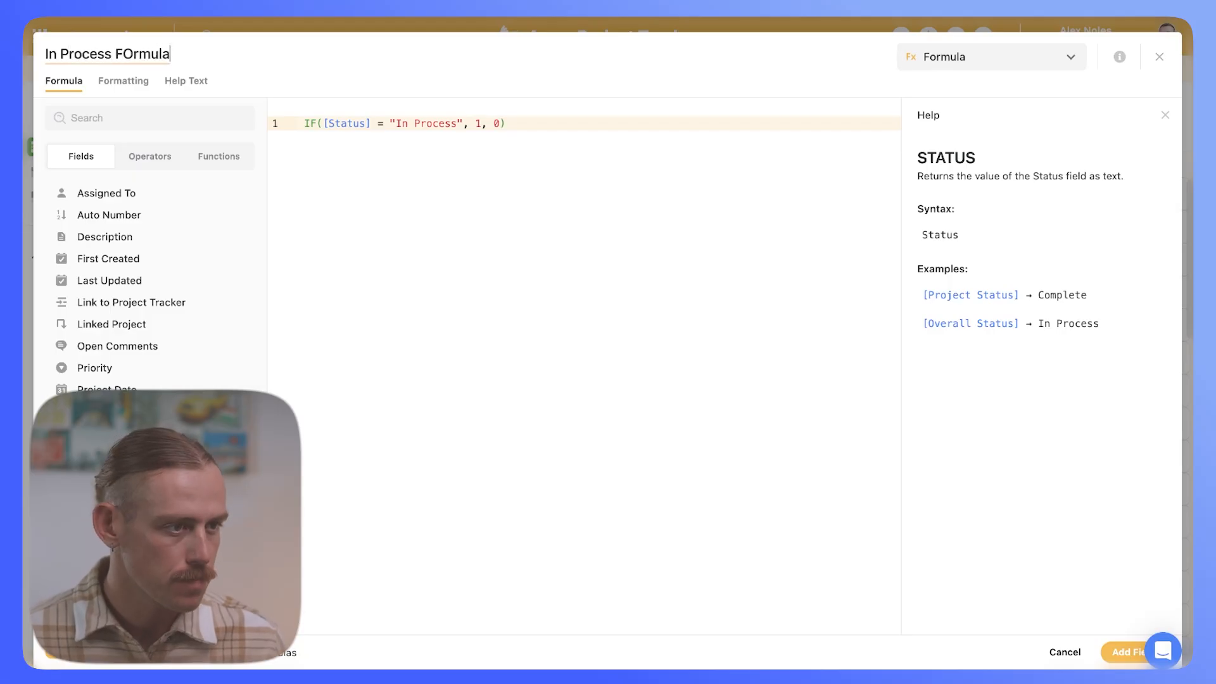
key(Delete)
text(o)
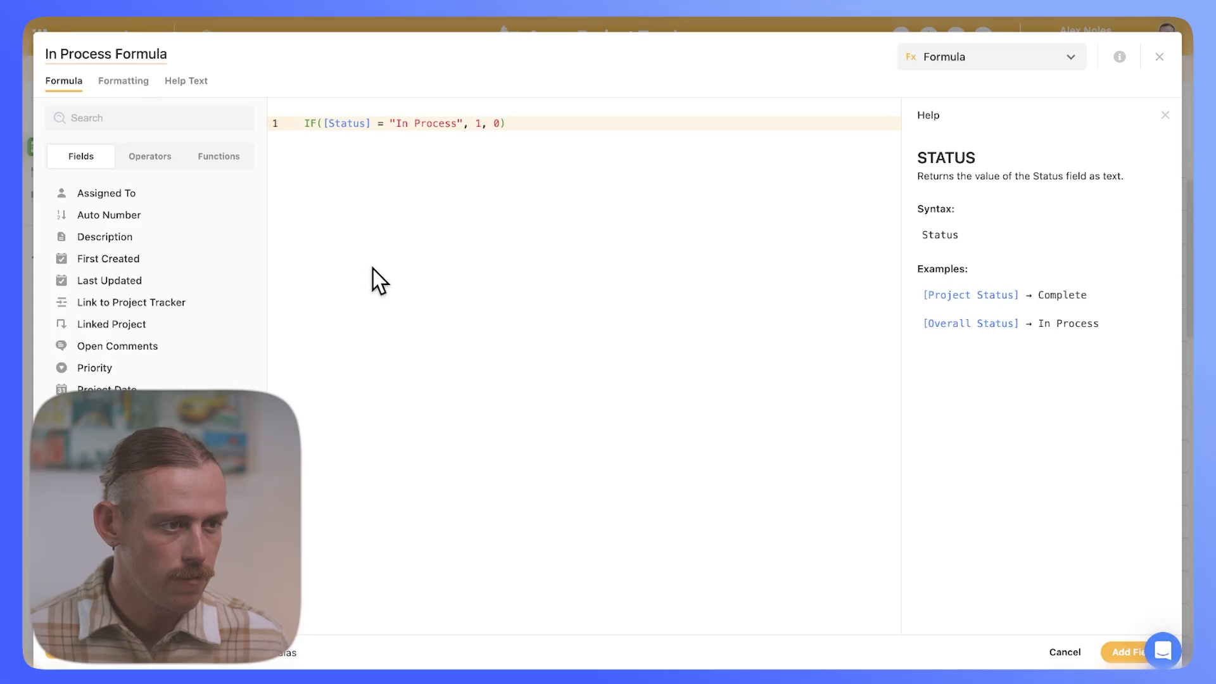
key(BackSpace)
key(BackSpace)
key(BackSpace)
key(BackSpace)
key(BackSpace)
key(BackSpace)
text(ormula)
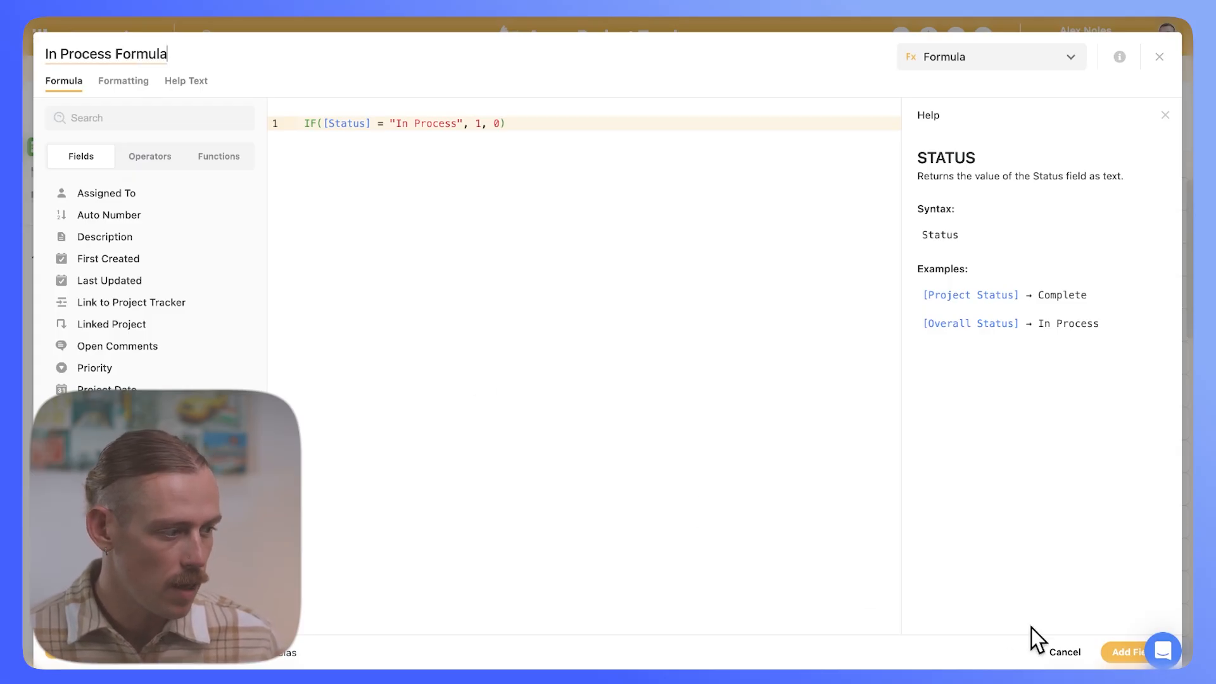
click(1117, 662)
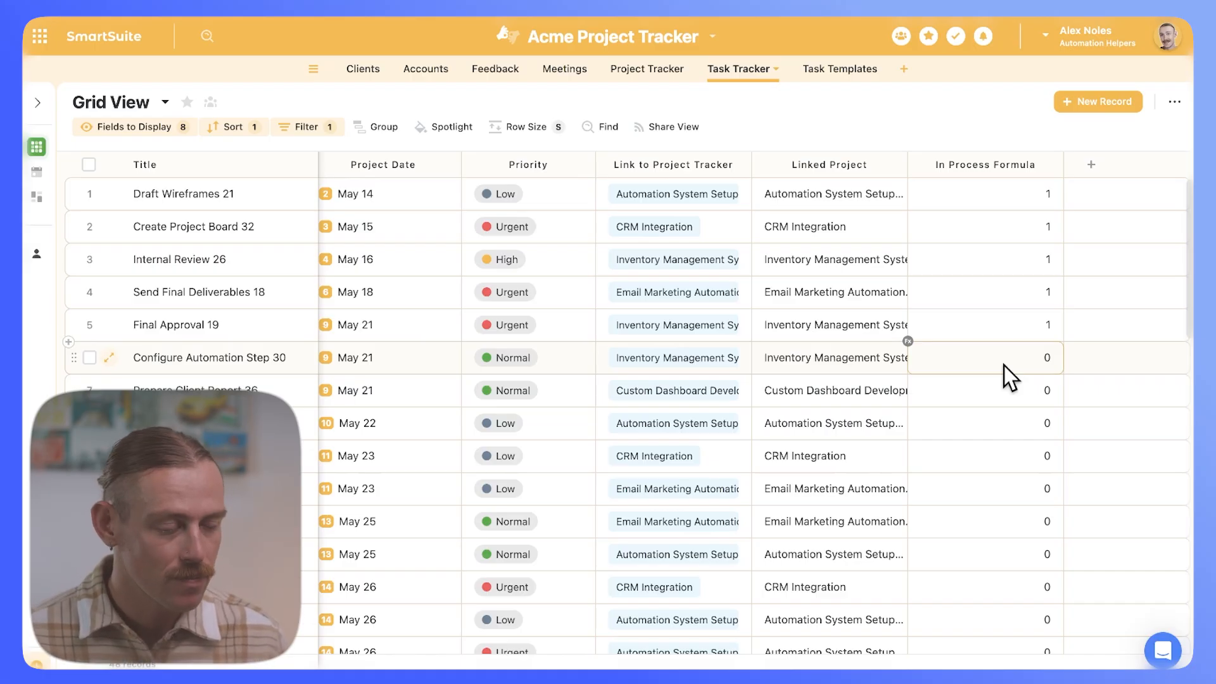
Step: Reopen the In Process Formula field settings and delete the existing formula
click(1054, 164)
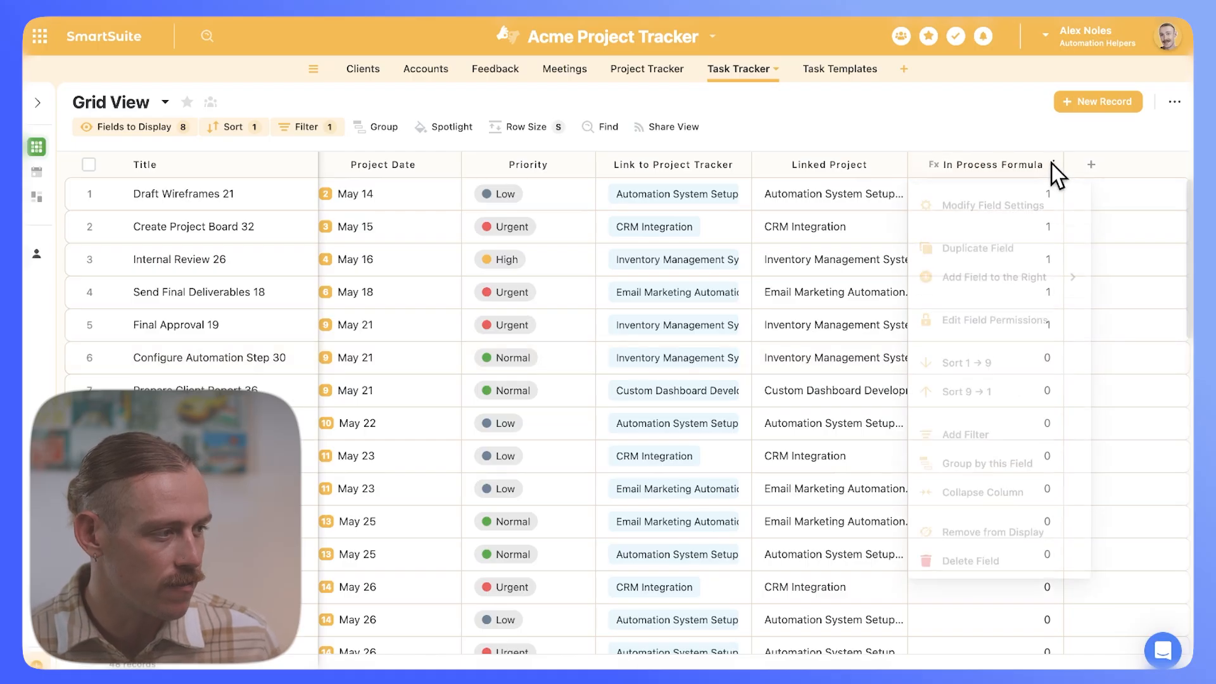
click(1008, 201)
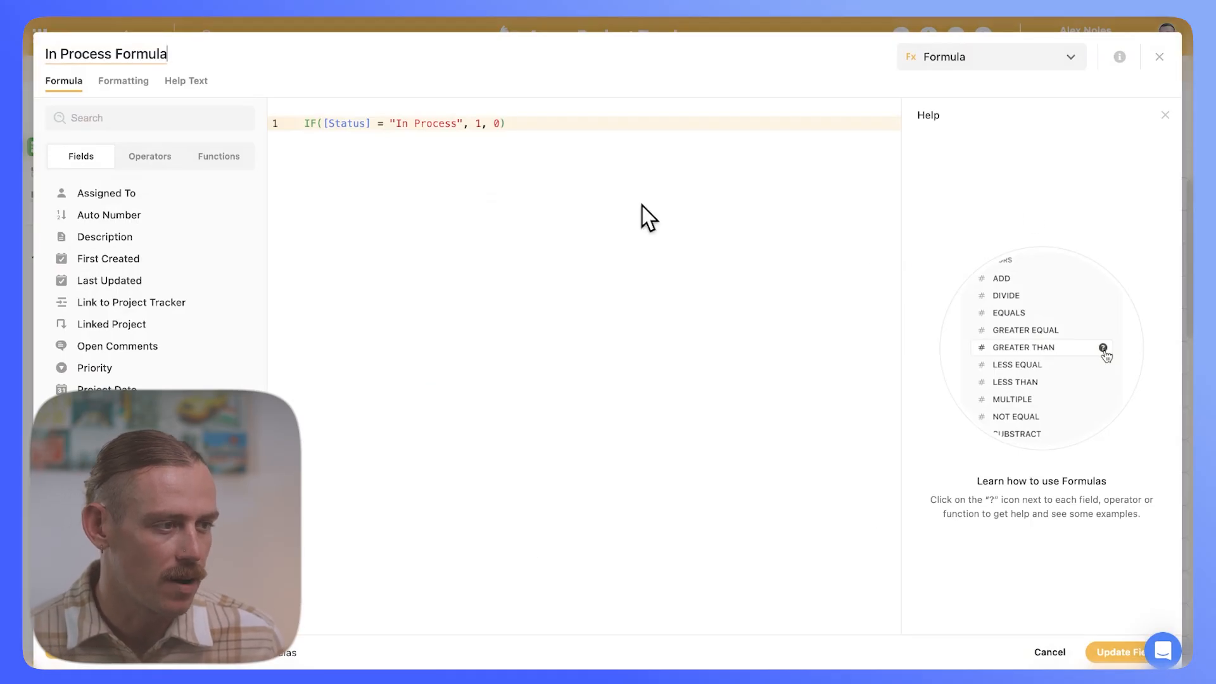
drag(539, 123, 289, 124)
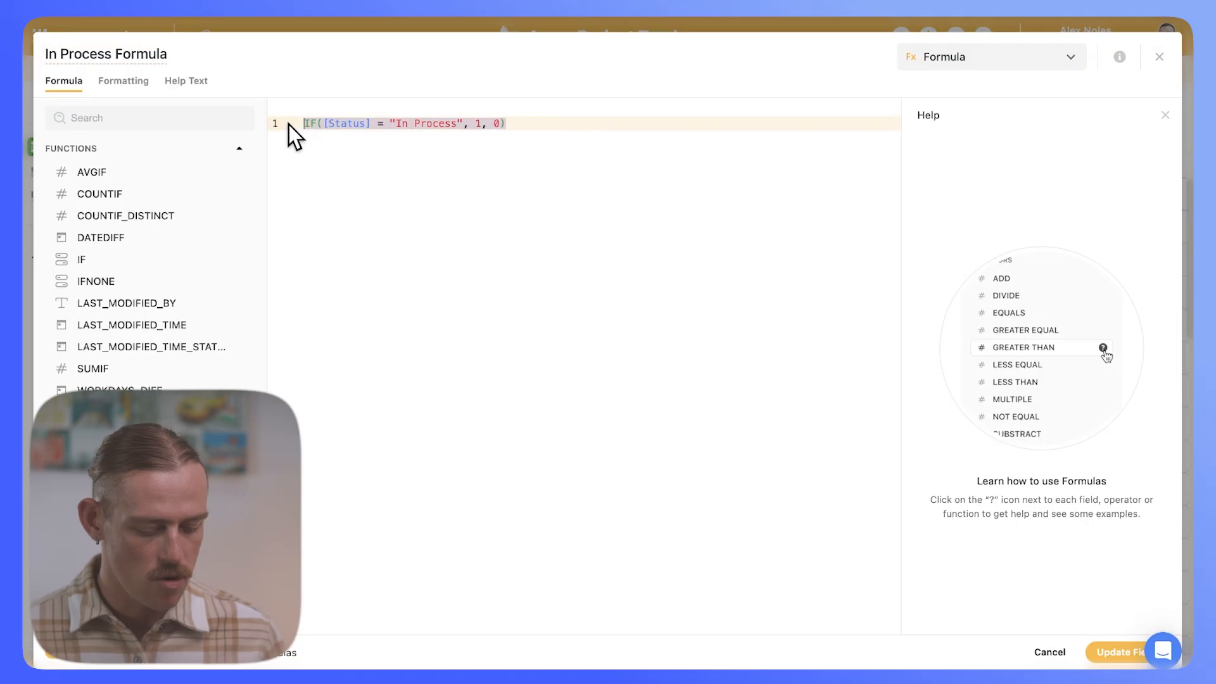
key(BackSpace)
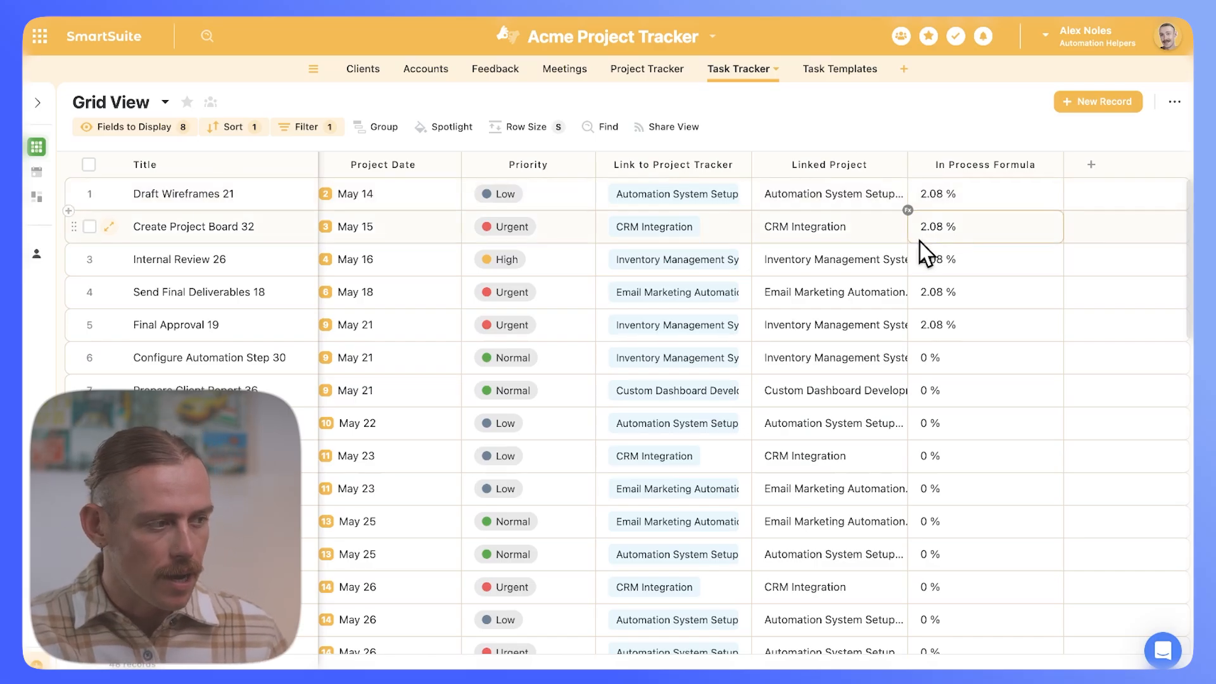
scroll(920, 242, left, 5)
scroll(832, 288, right, 5)
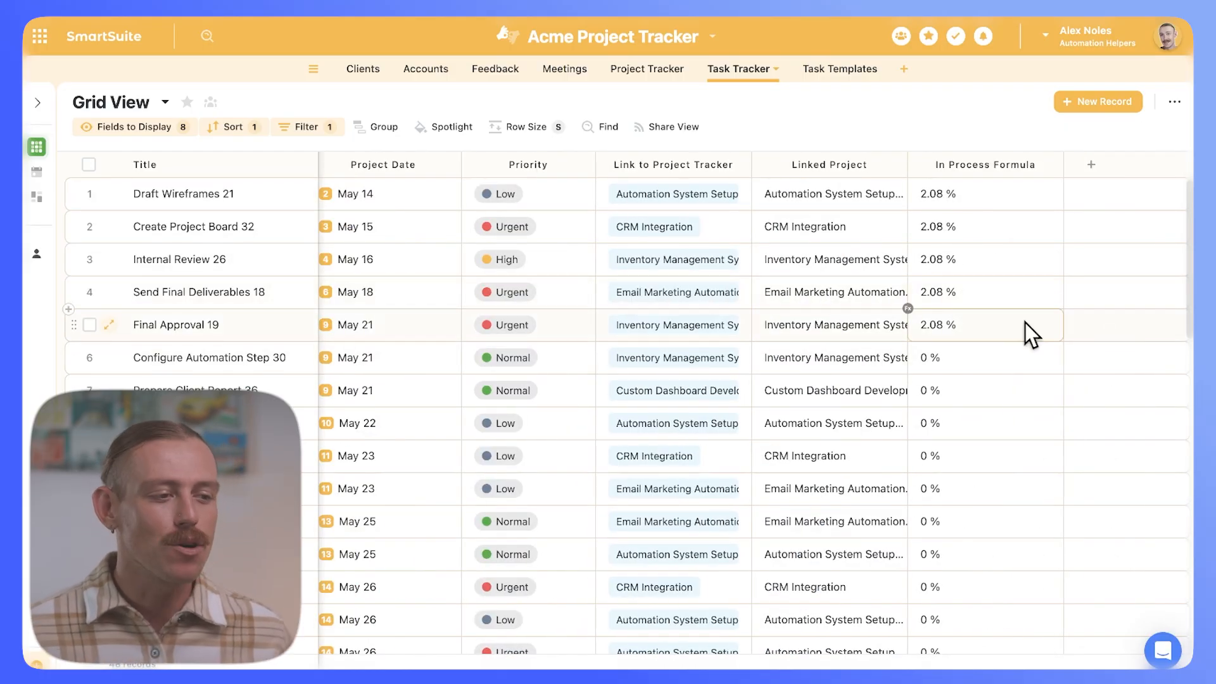
scroll(1026, 323, down, 15)
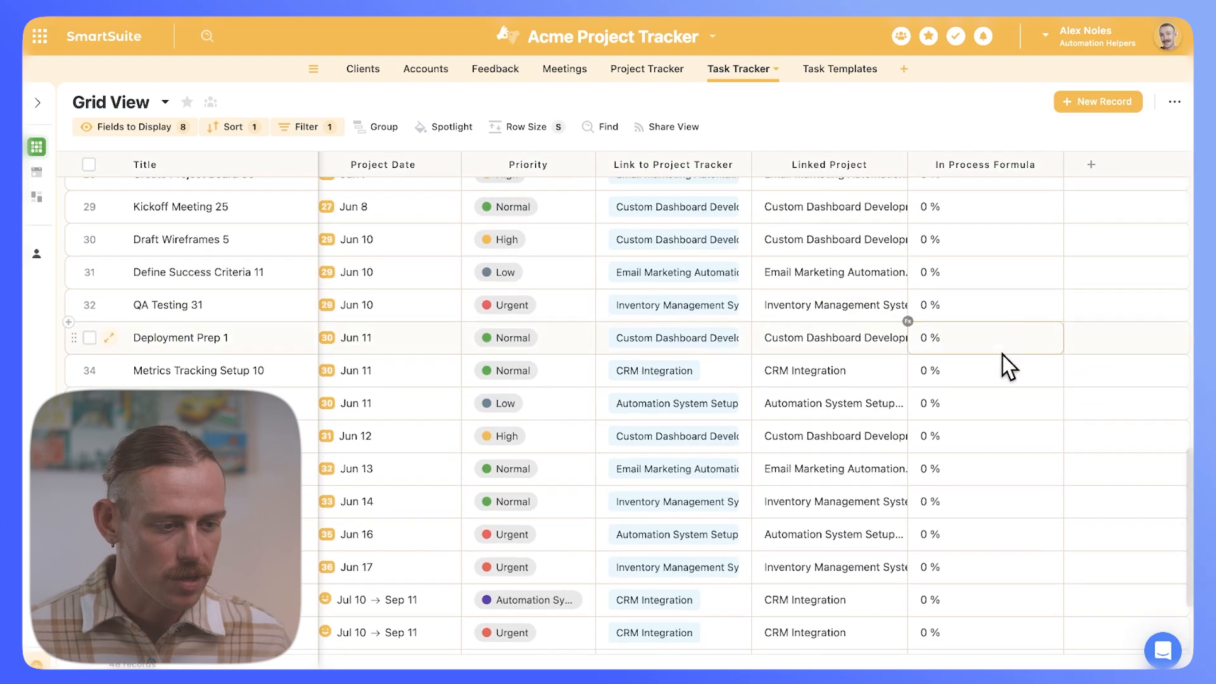
scroll(1017, 285, up, 15)
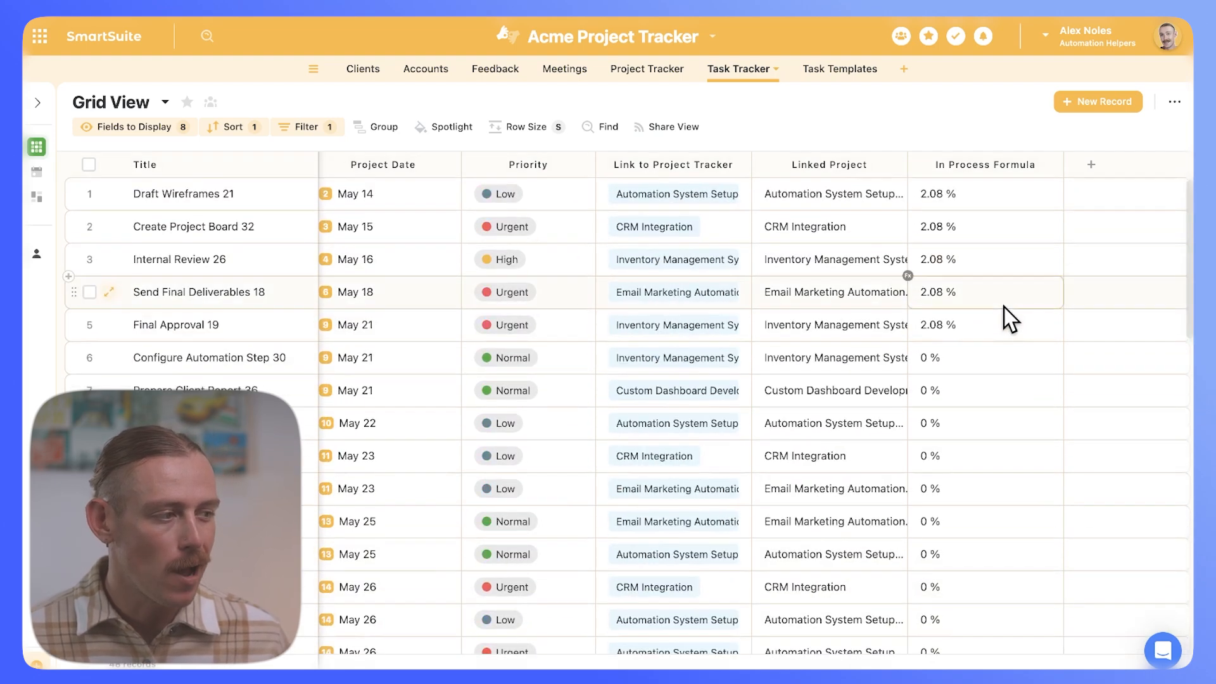
scroll(914, 325, left, 5)
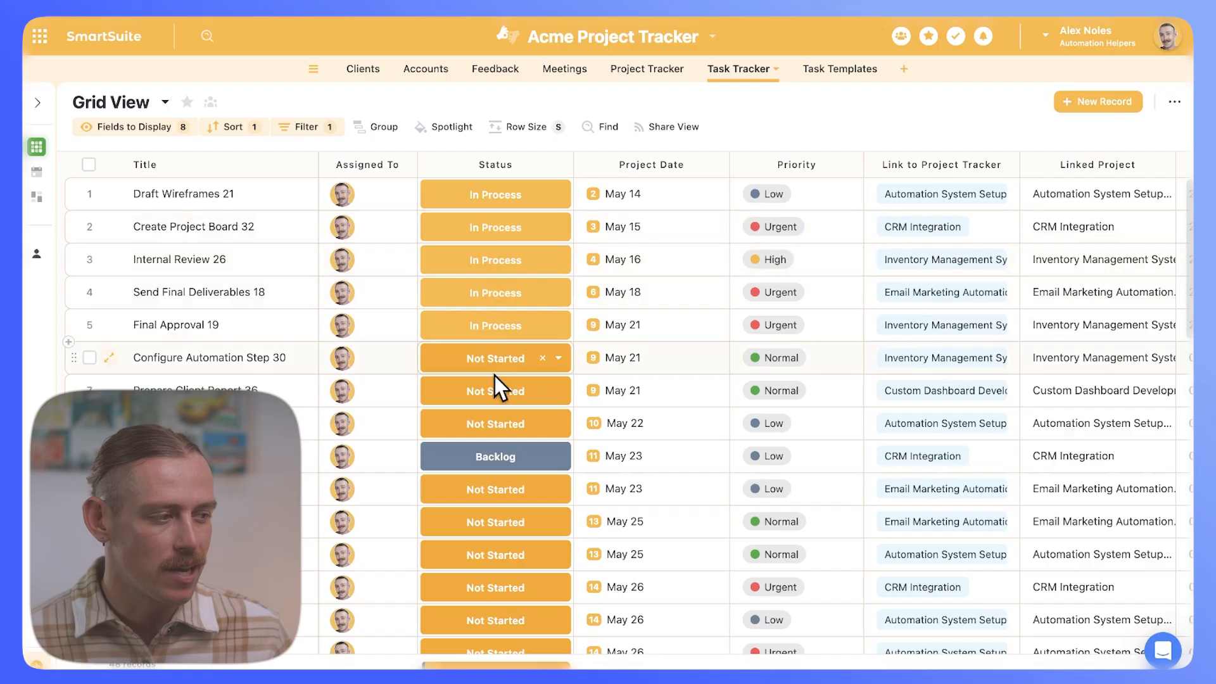
scroll(1013, 456, right, 5)
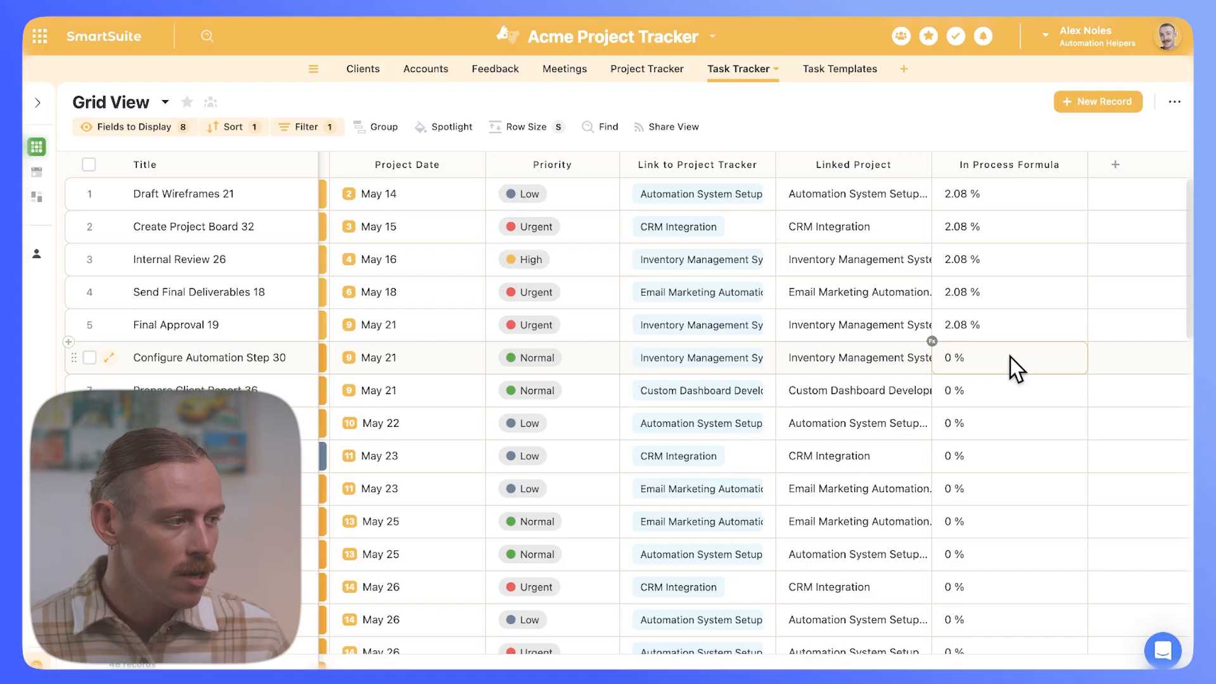
Step: Replace the In Process Formula with IF([Status] = "In Process", ROUND(100 / 48, 2), 0)
click(1079, 165)
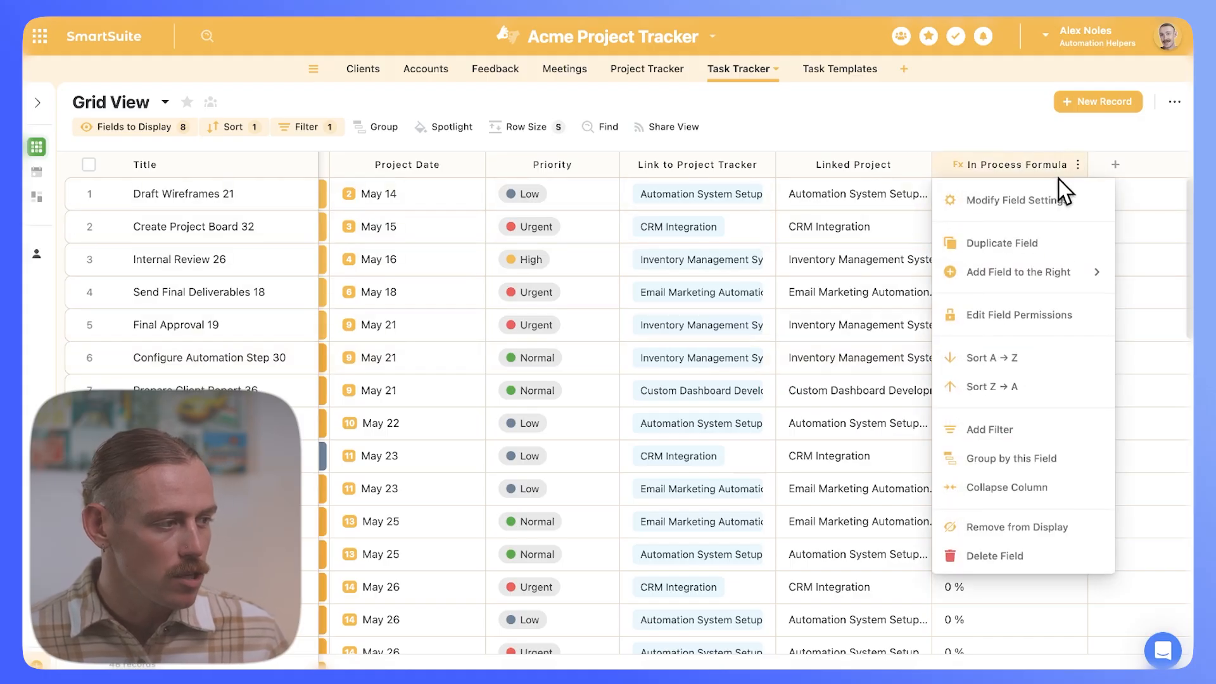
click(1019, 201)
drag(715, 125, 294, 130)
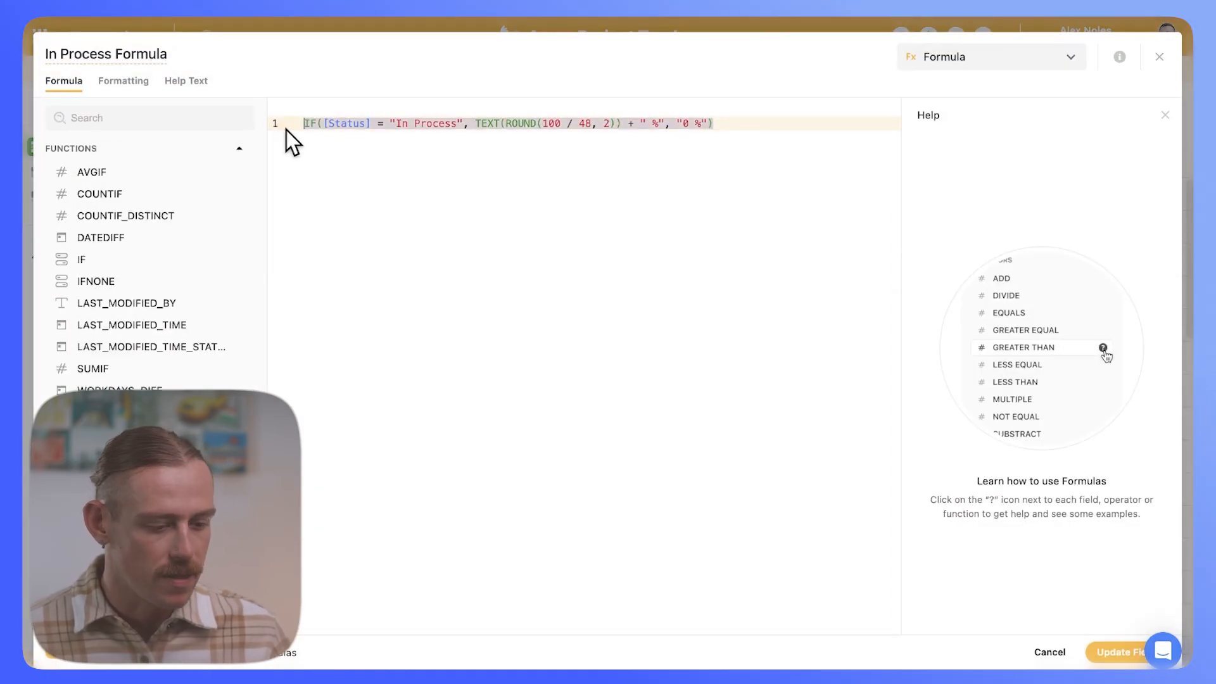
key(BackSpace)
text(IF([Status] = "In Process", ROUND(100 / 48, 2), 0))
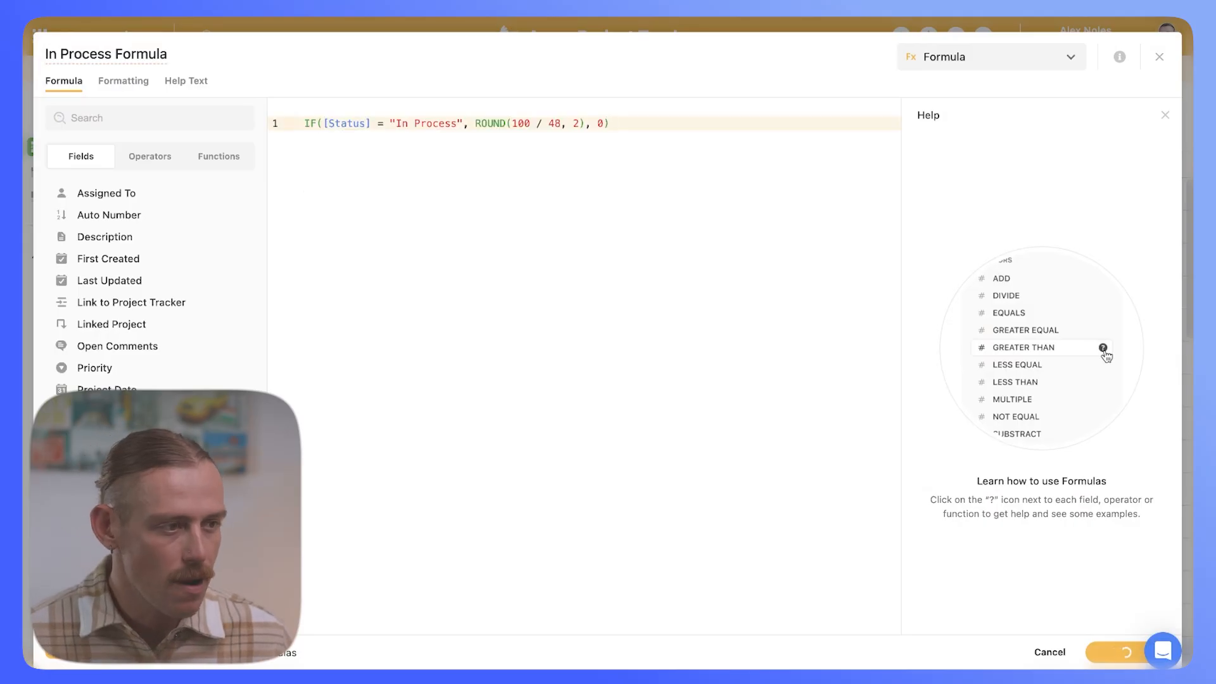
Step: Set the formula result formatting to Number
click(138, 83)
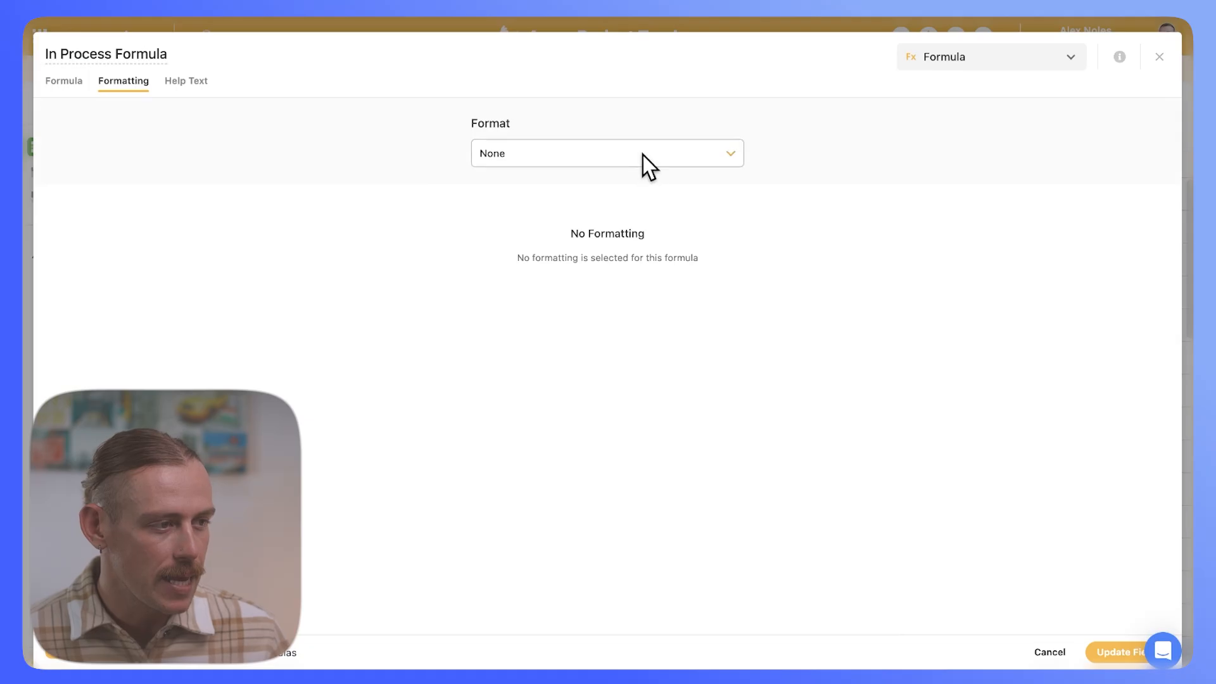
click(643, 155)
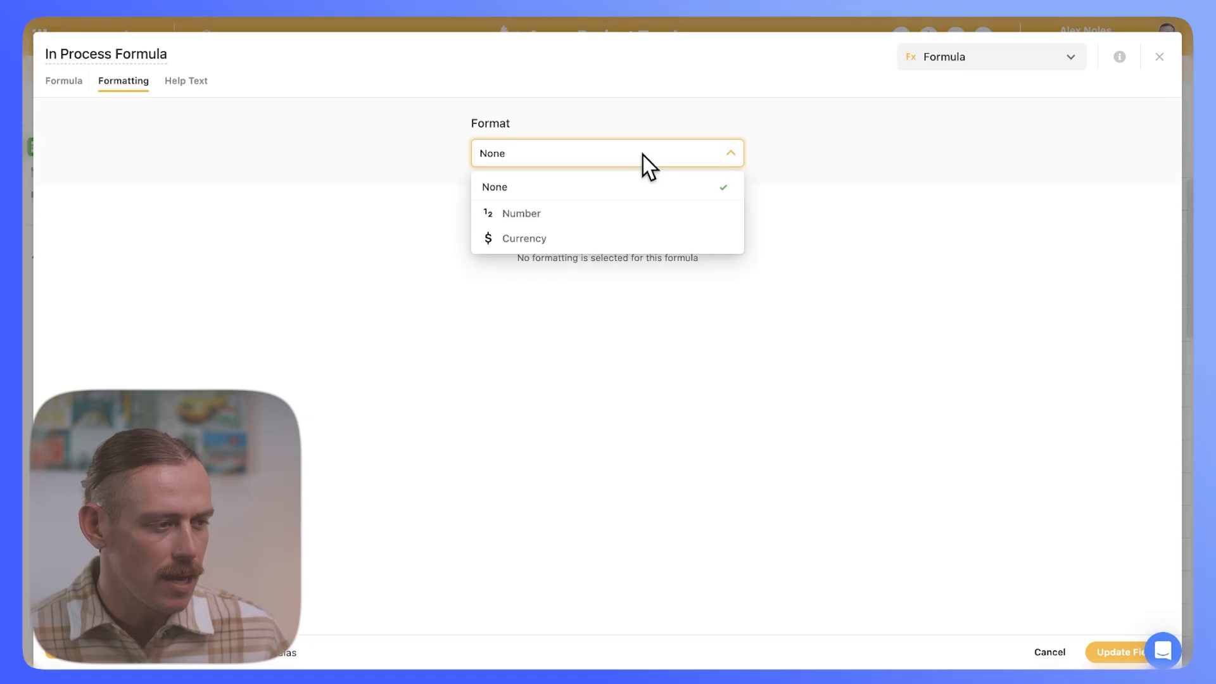
click(660, 214)
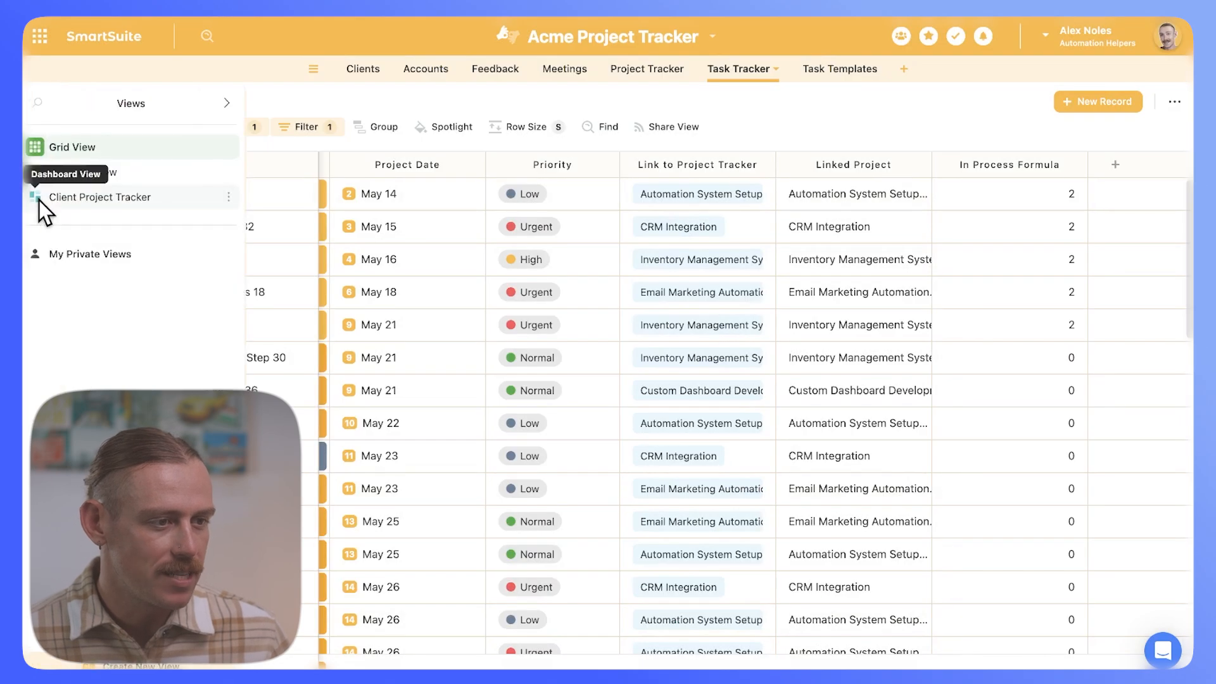
Step: Add a Summary Card widget to the Client Project Tracker dashboard
click(38, 201)
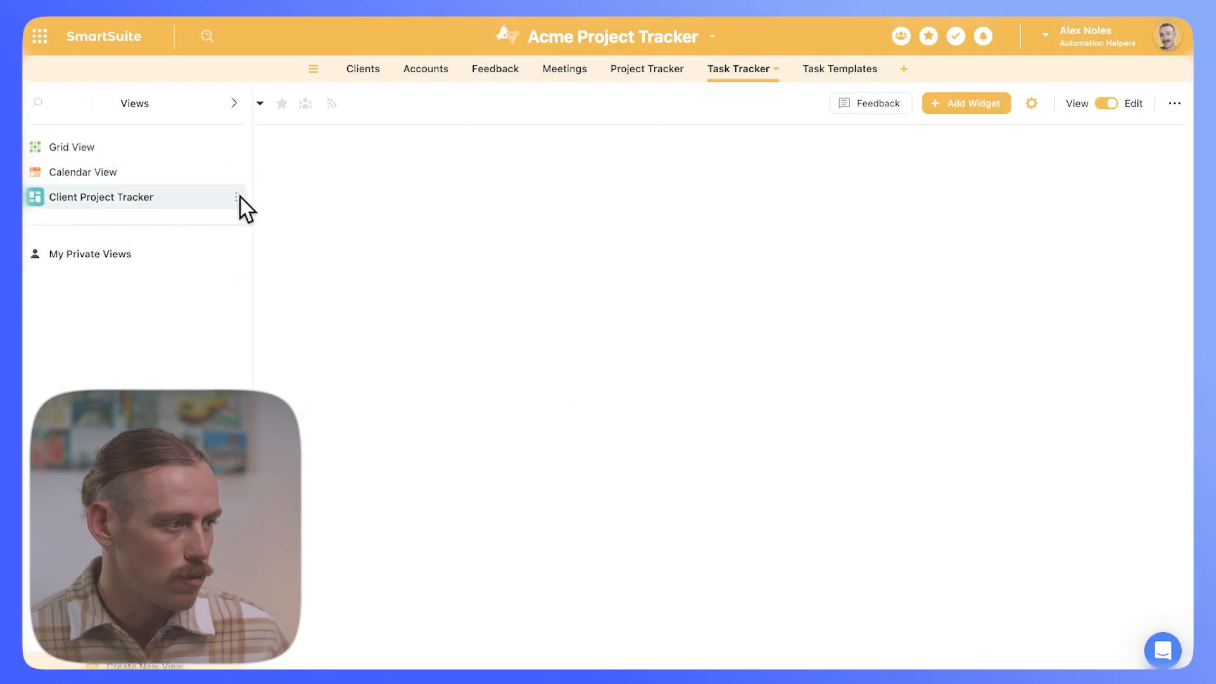
click(973, 109)
click(1000, 66)
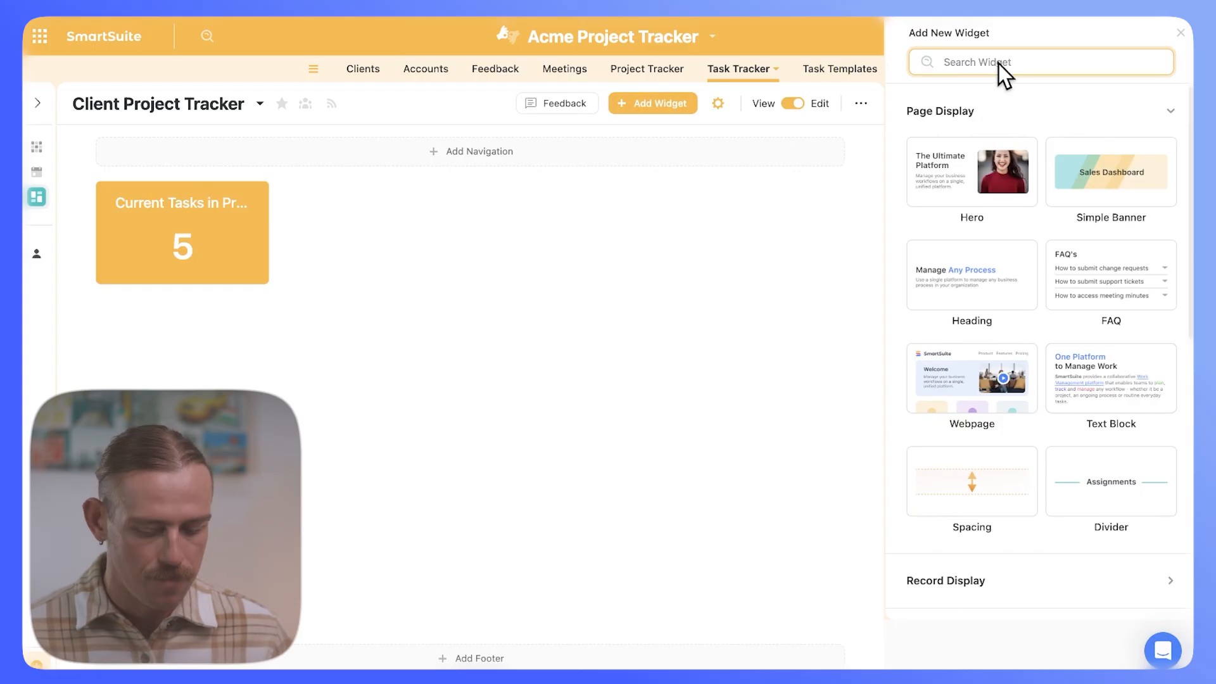
text(summar)
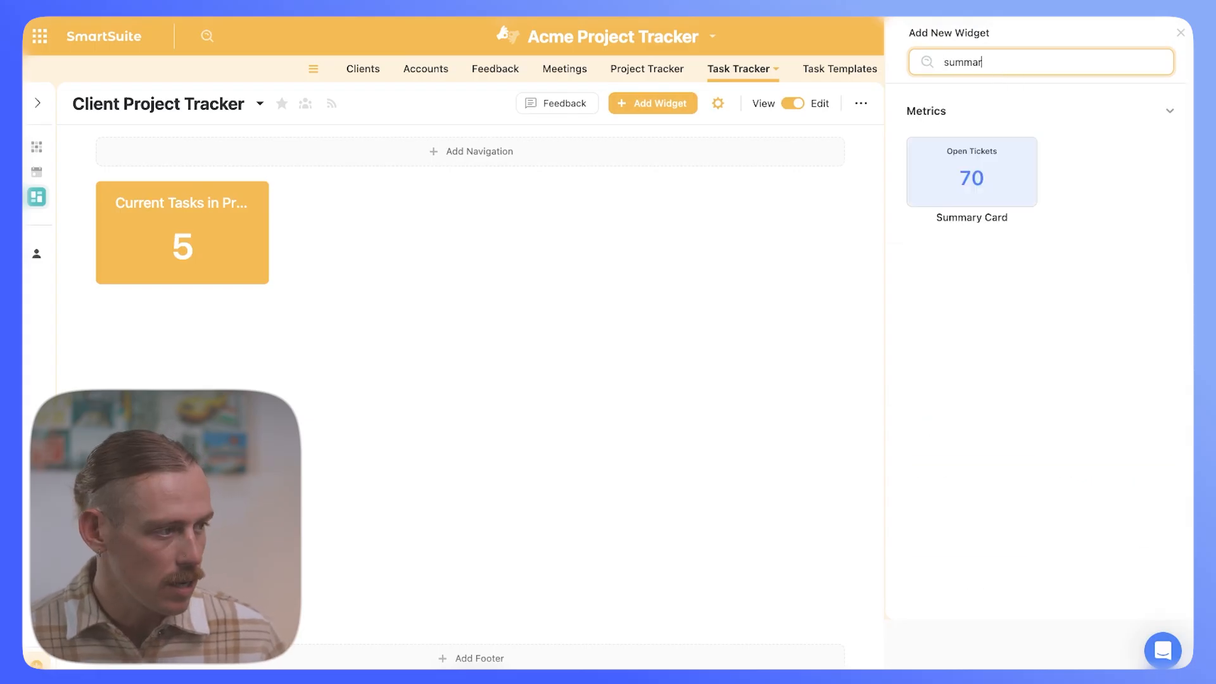
click(1025, 178)
Step: Set the card's metric to the In Process Formula field with Sum aggregation
click(996, 522)
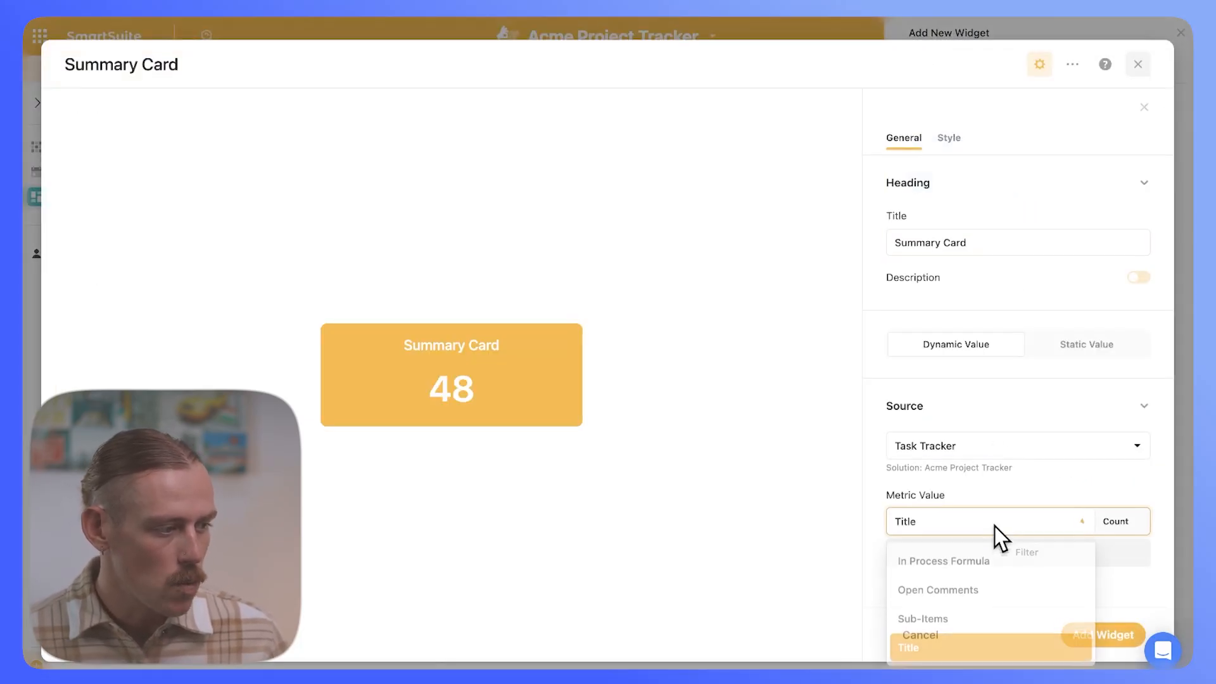
click(998, 561)
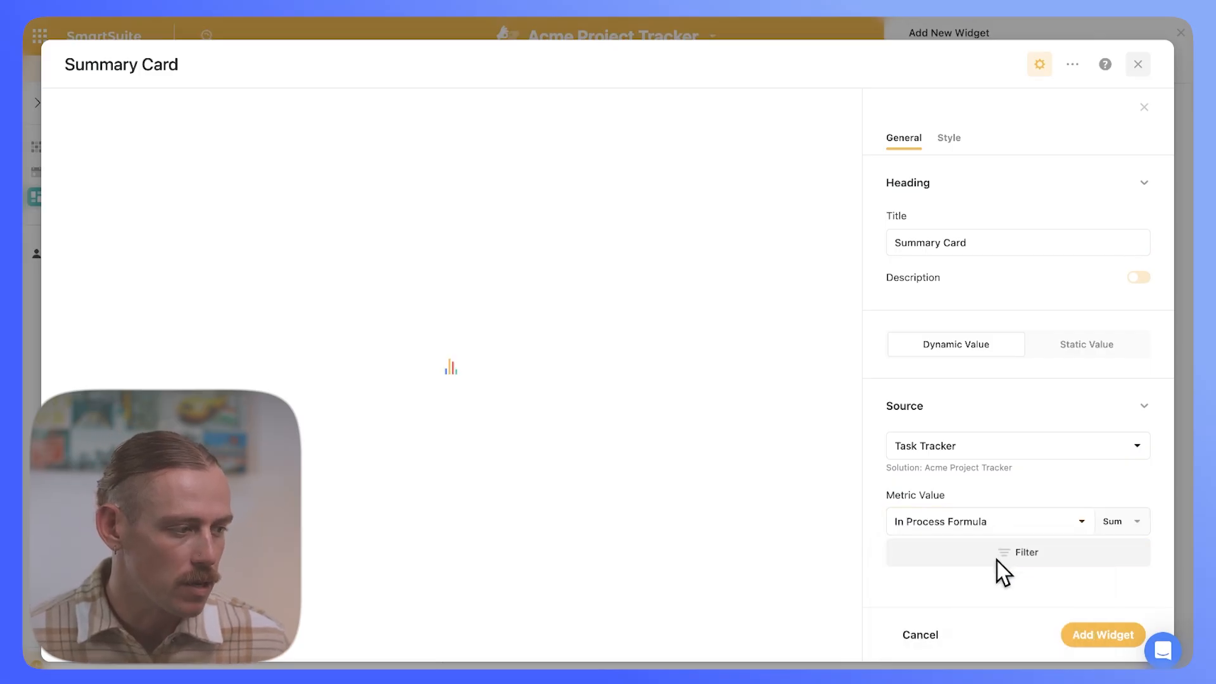
click(1139, 524)
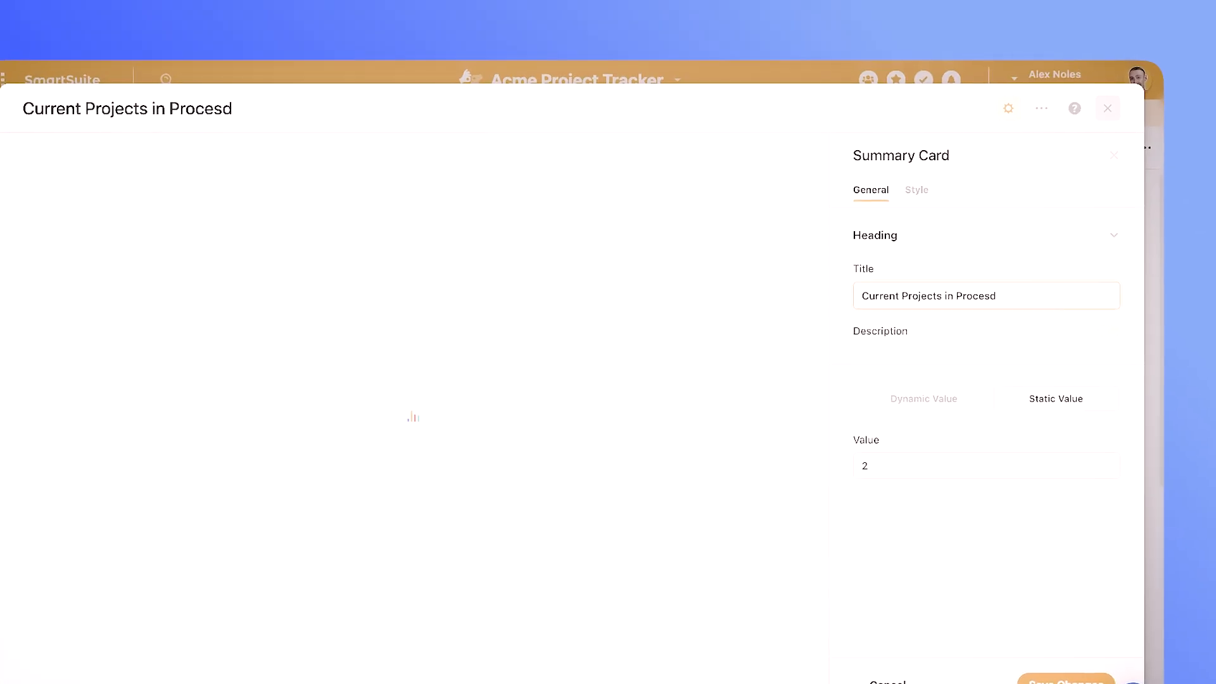
Step: Correct the card title to 'Current Projects in Process', then start adding another widget
key(BackSpace)
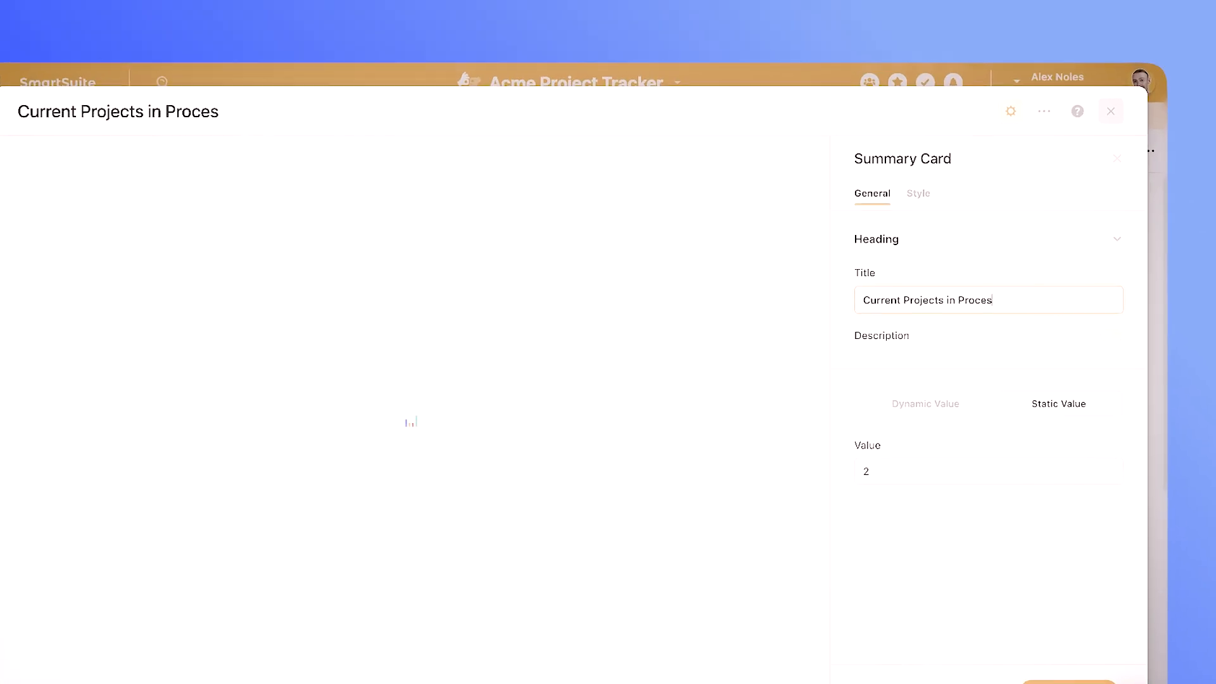
text(s)
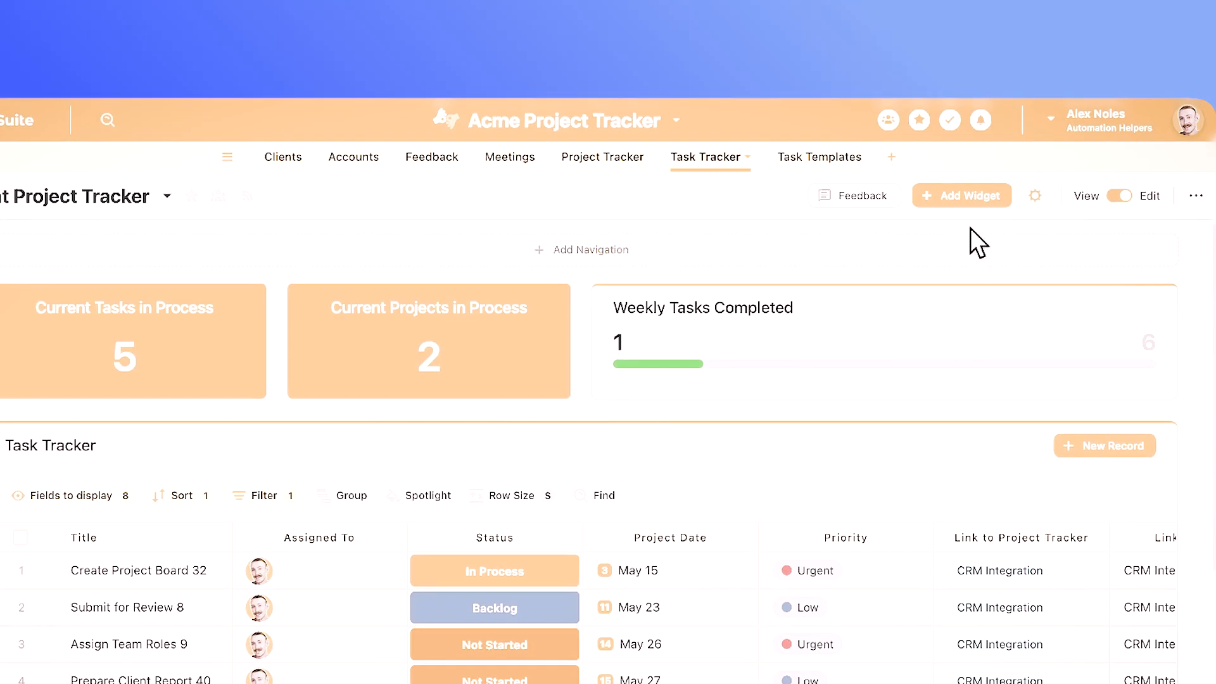
click(980, 197)
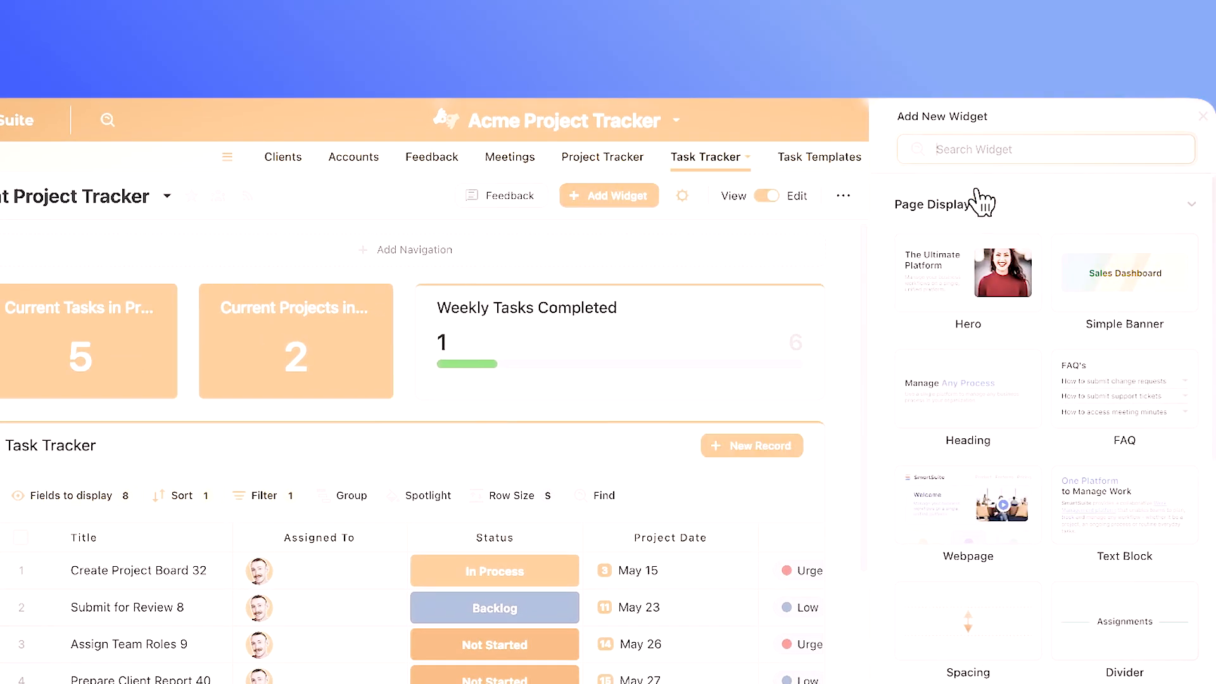
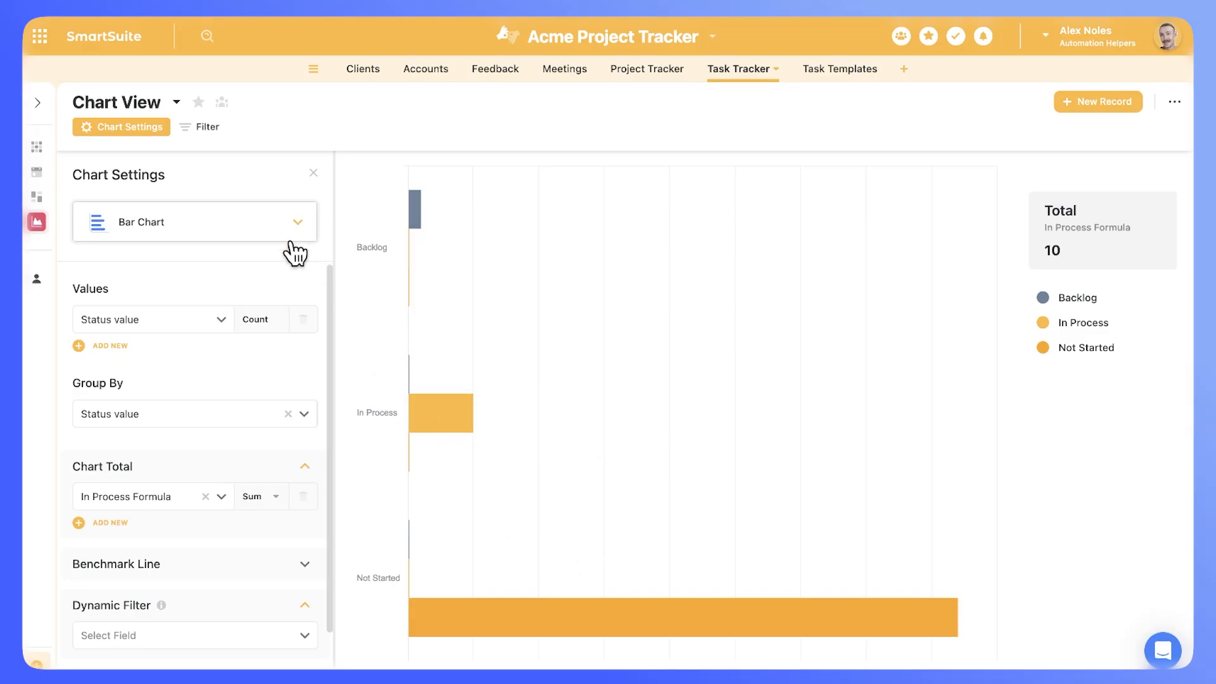
Step: Add a second chart total row, then delete it so In Process Formula stays the only total
click(126, 524)
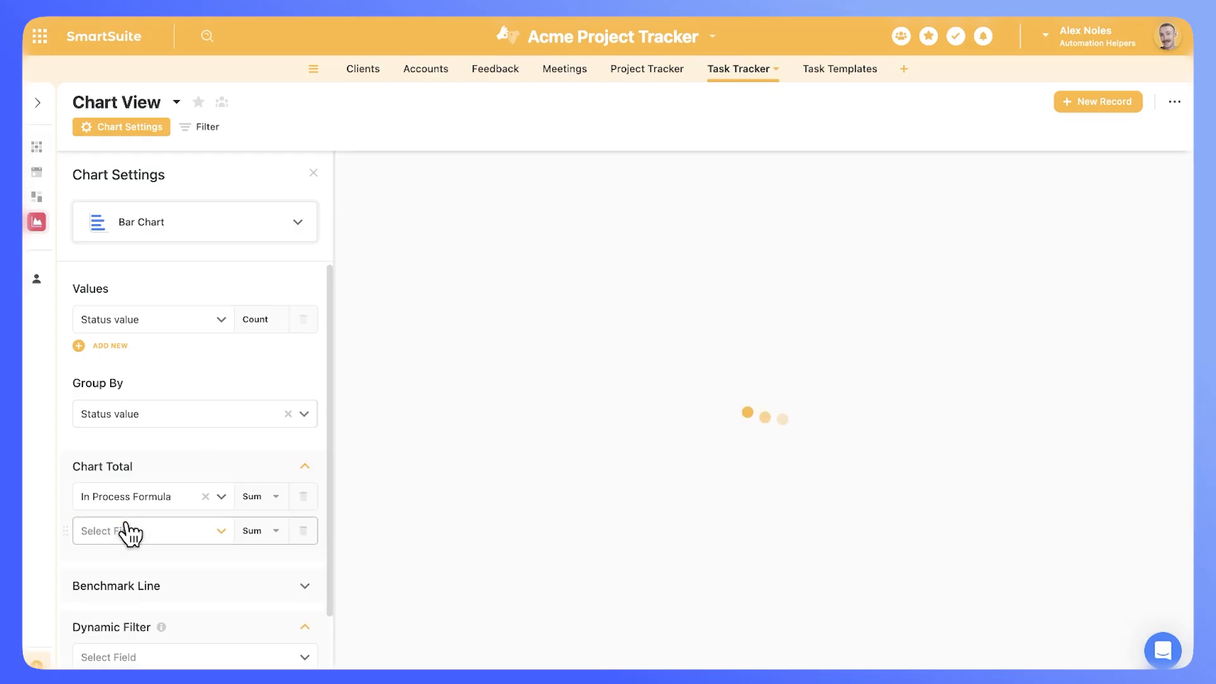
click(200, 537)
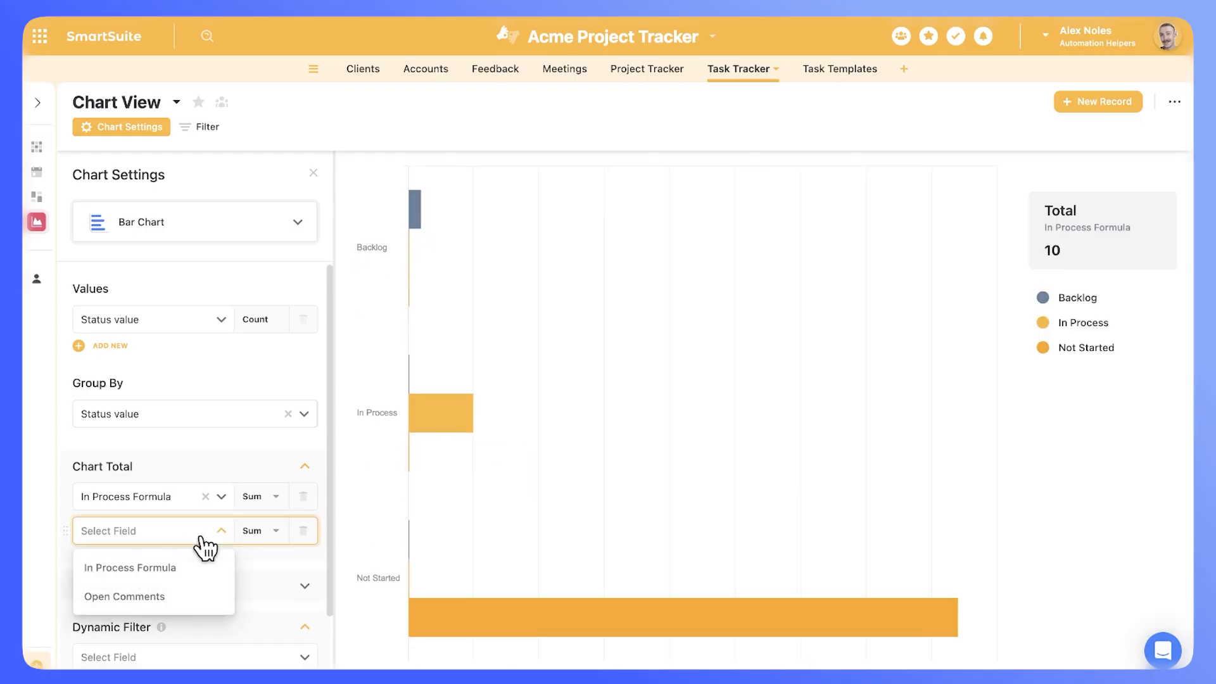
click(200, 537)
click(303, 531)
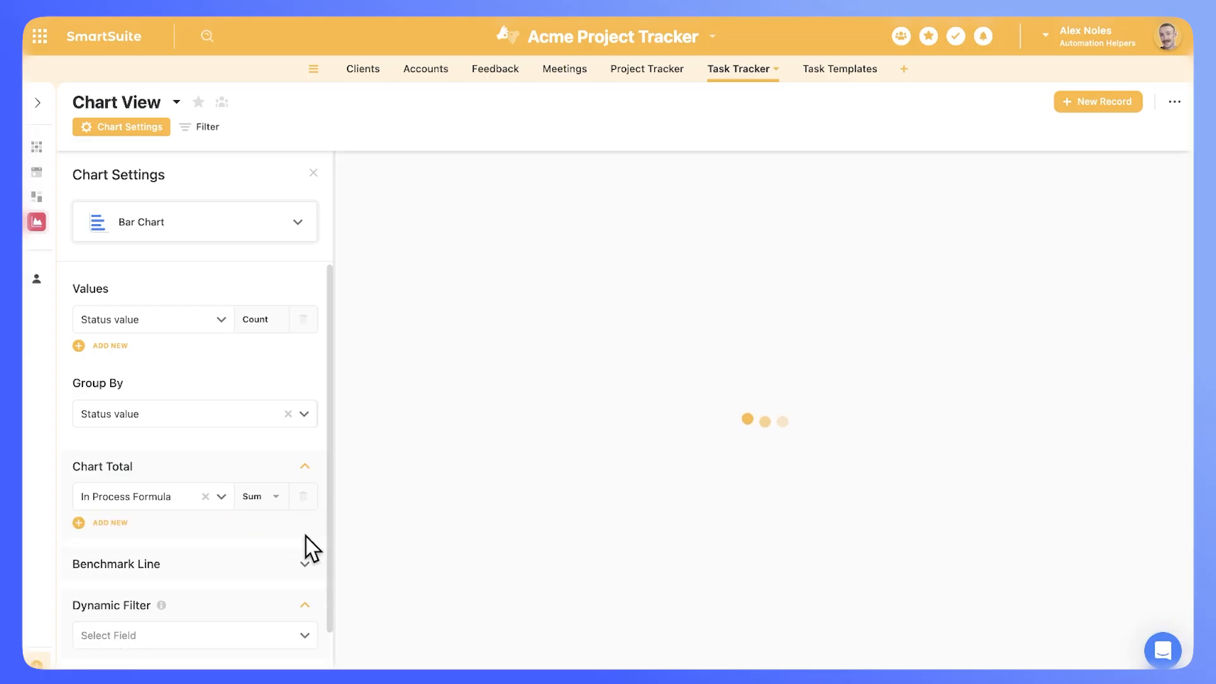
Step: Switch the chart type to Stacked Bar and show the task records as a grid
click(272, 235)
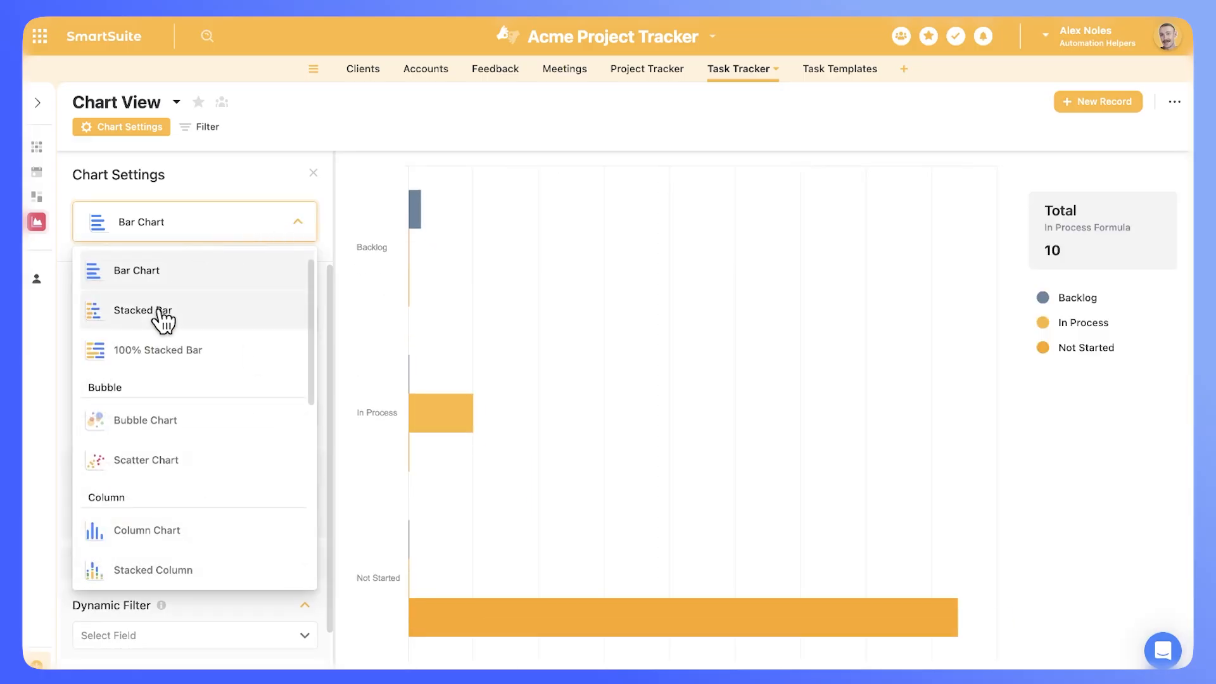
click(158, 317)
mouse_move(415, 276)
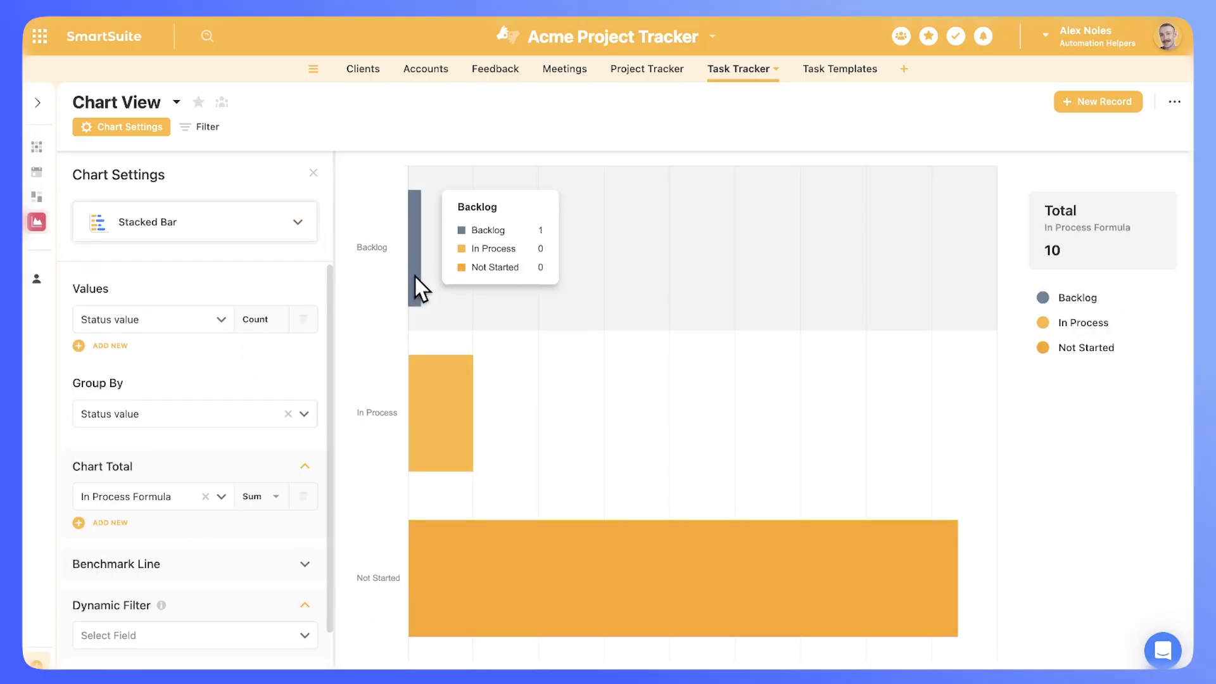
mouse_move(580, 550)
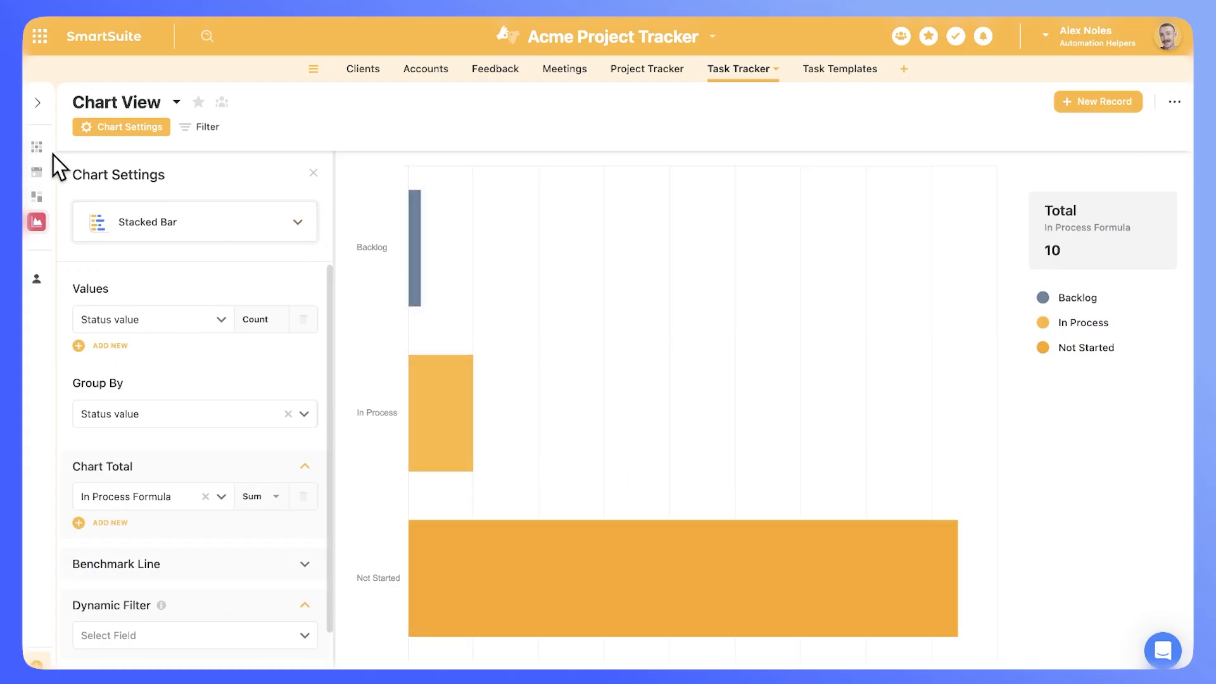
click(36, 149)
Step: On the Client Project Tracker dashboard in edit mode, add a Chart widget found by searching 'char'
click(58, 198)
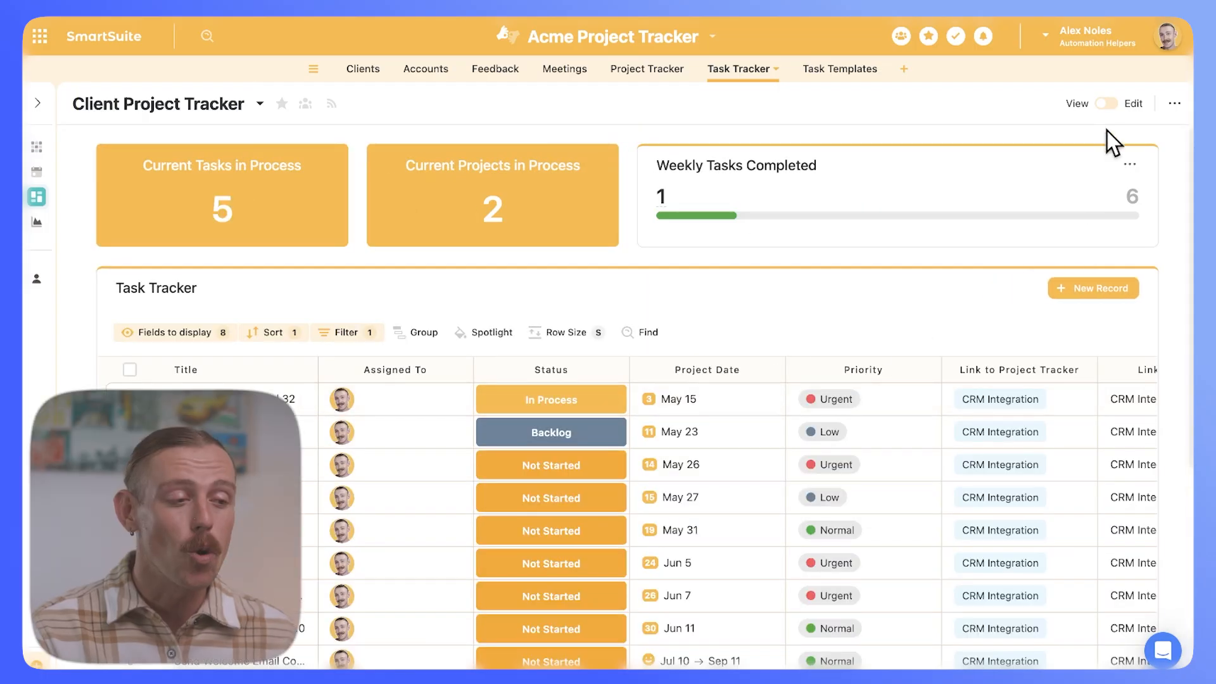
click(1107, 103)
click(978, 104)
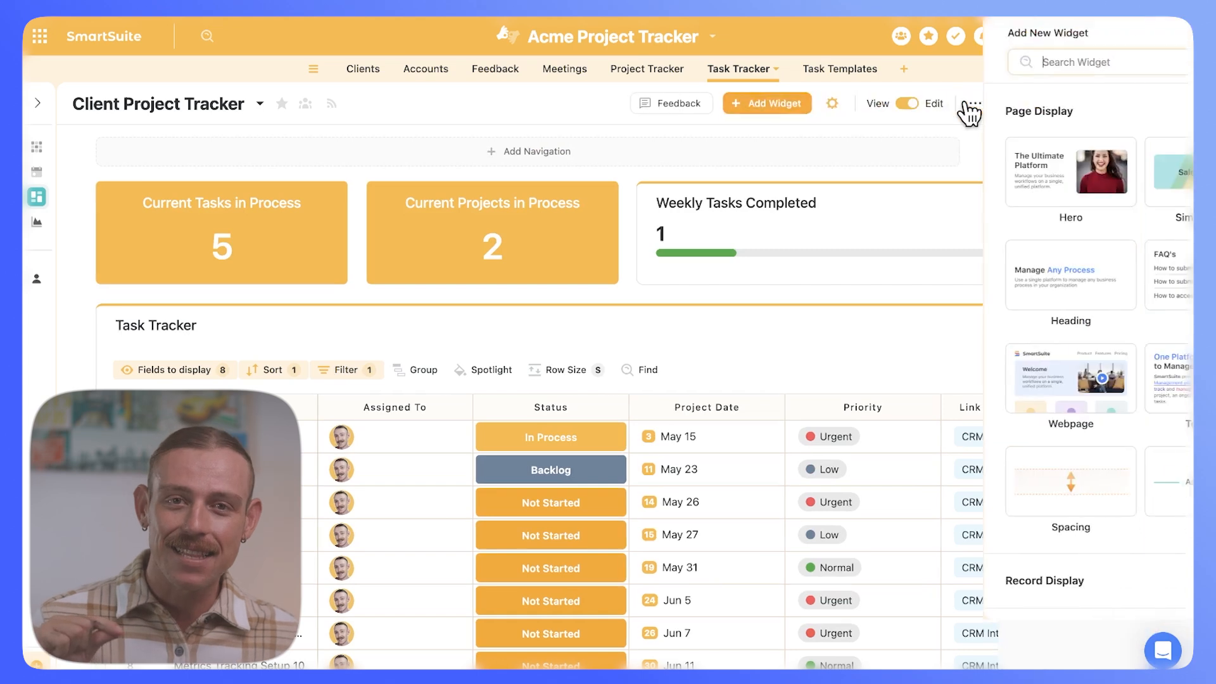
text(chart)
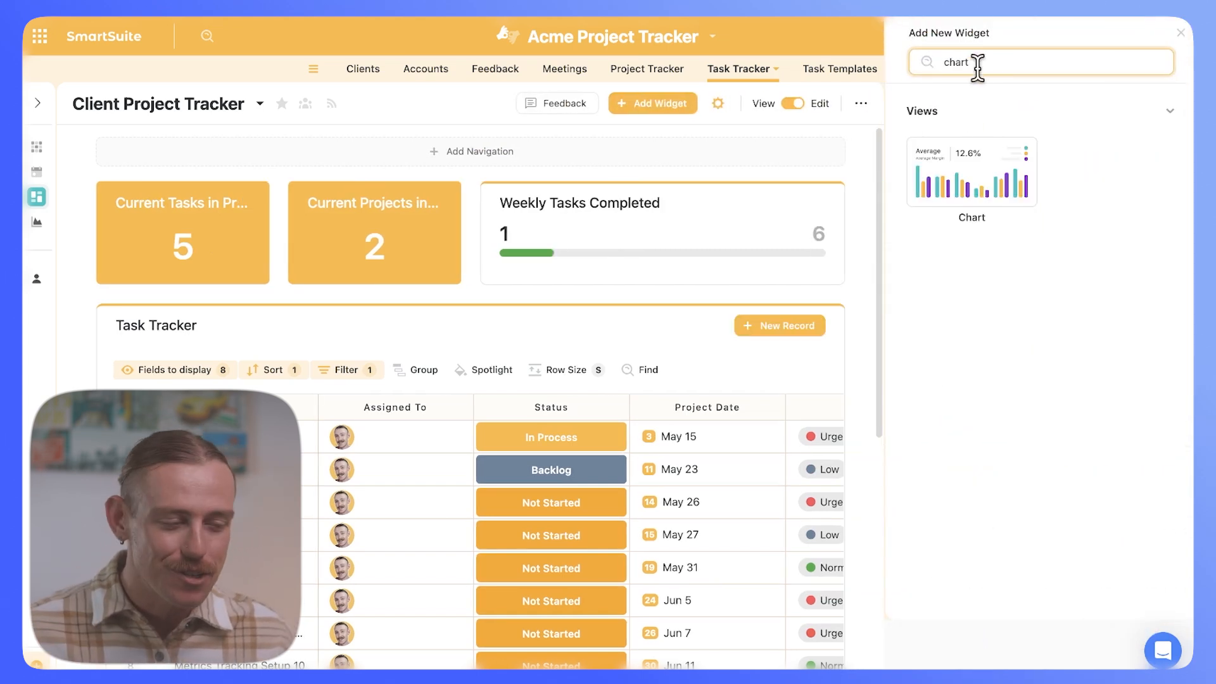
click(1001, 168)
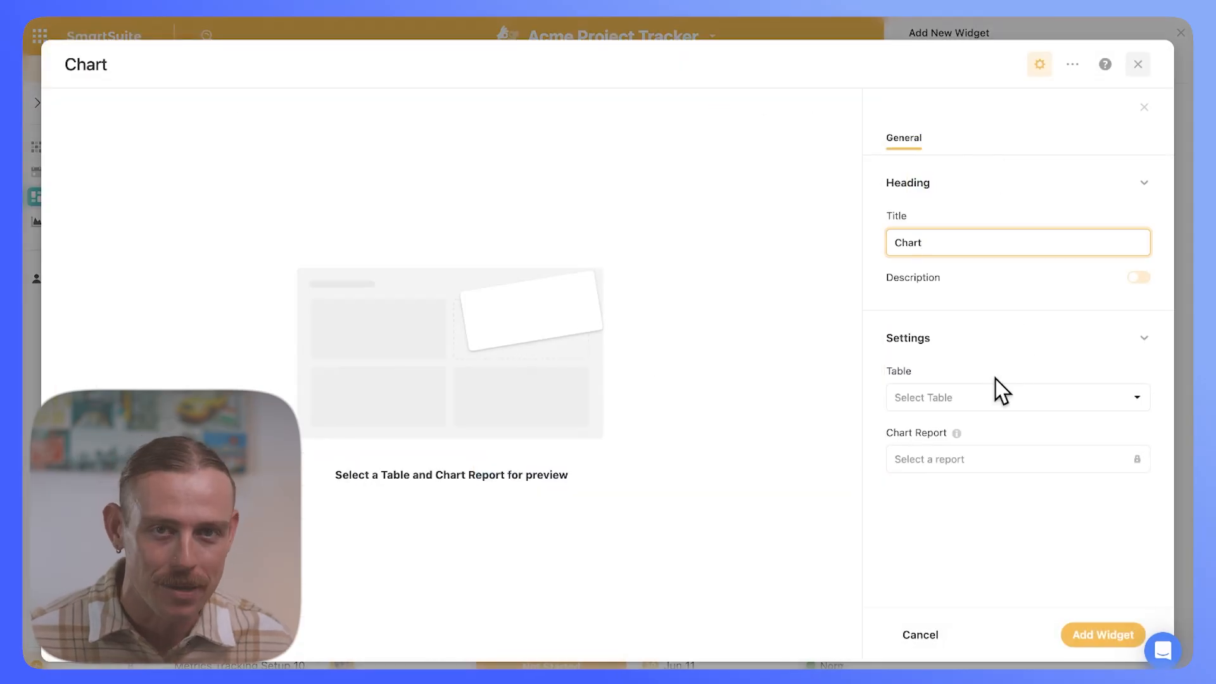
Step: Set the chart's table to Task Tracker and its report to Chart View
click(985, 397)
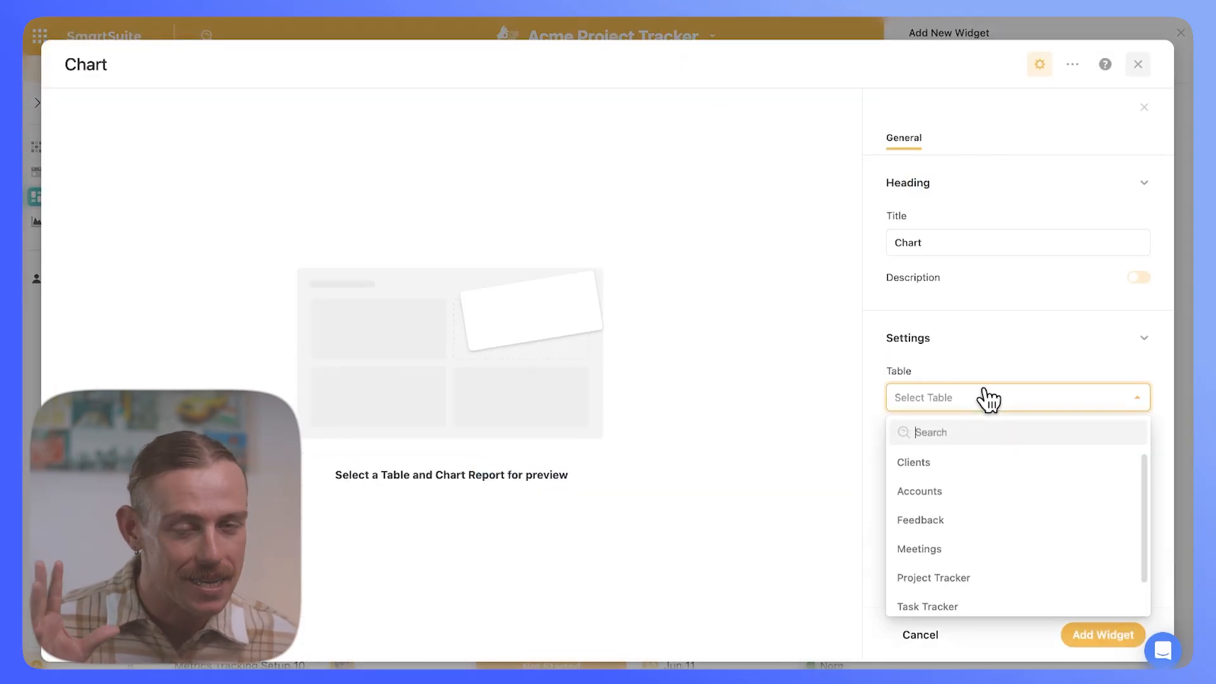
click(966, 607)
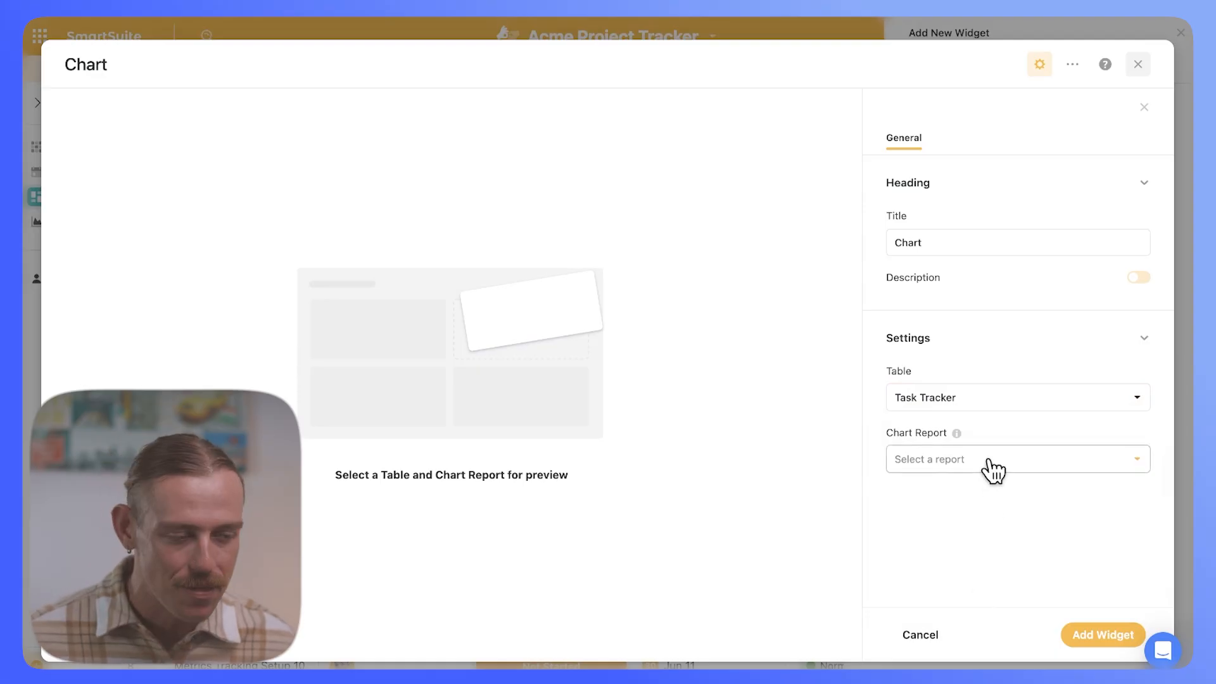
click(992, 470)
click(973, 496)
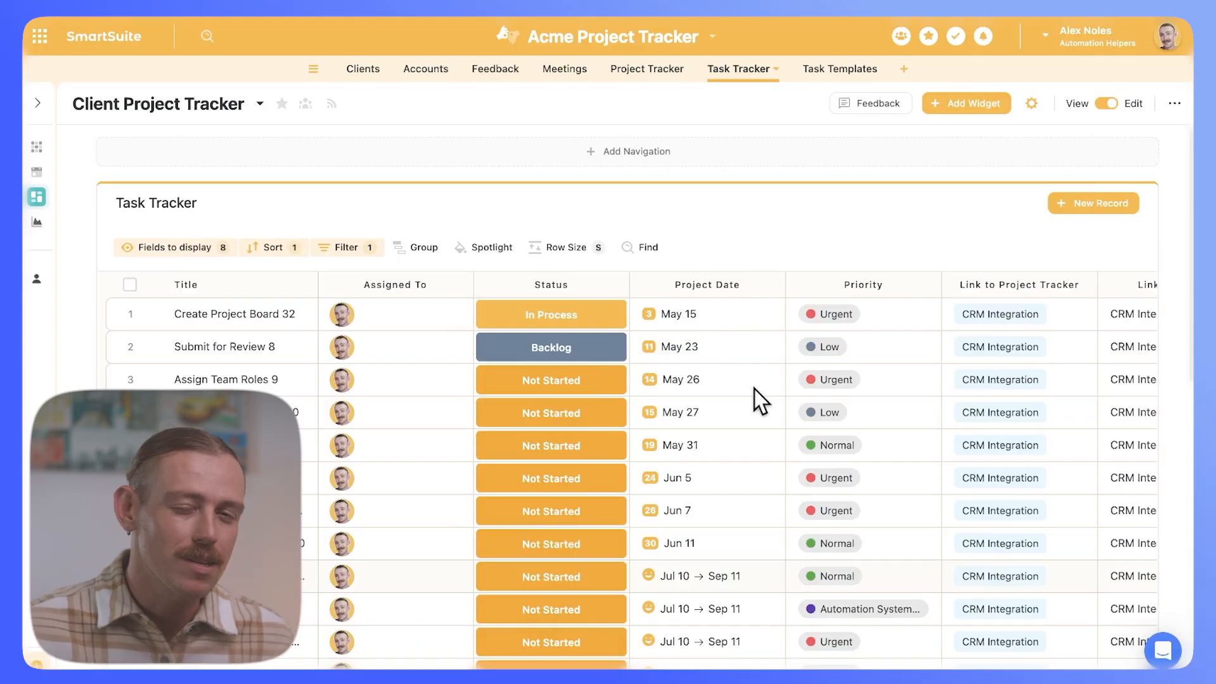
click(36, 147)
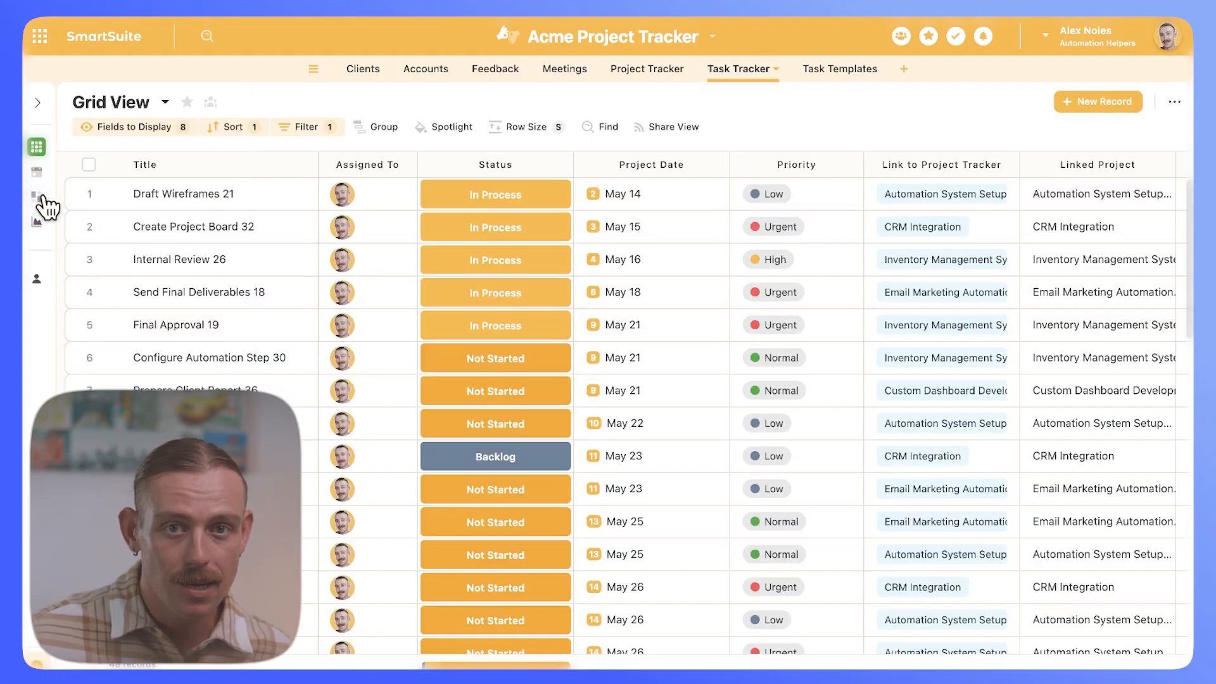
click(38, 198)
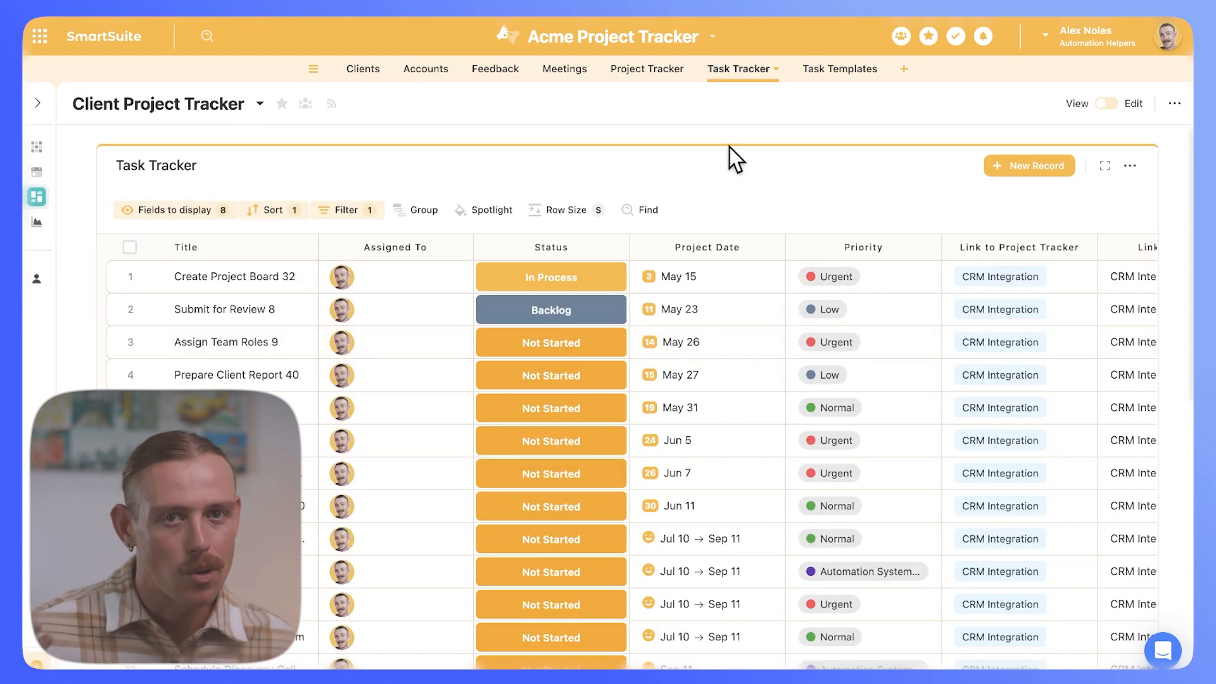
click(1108, 103)
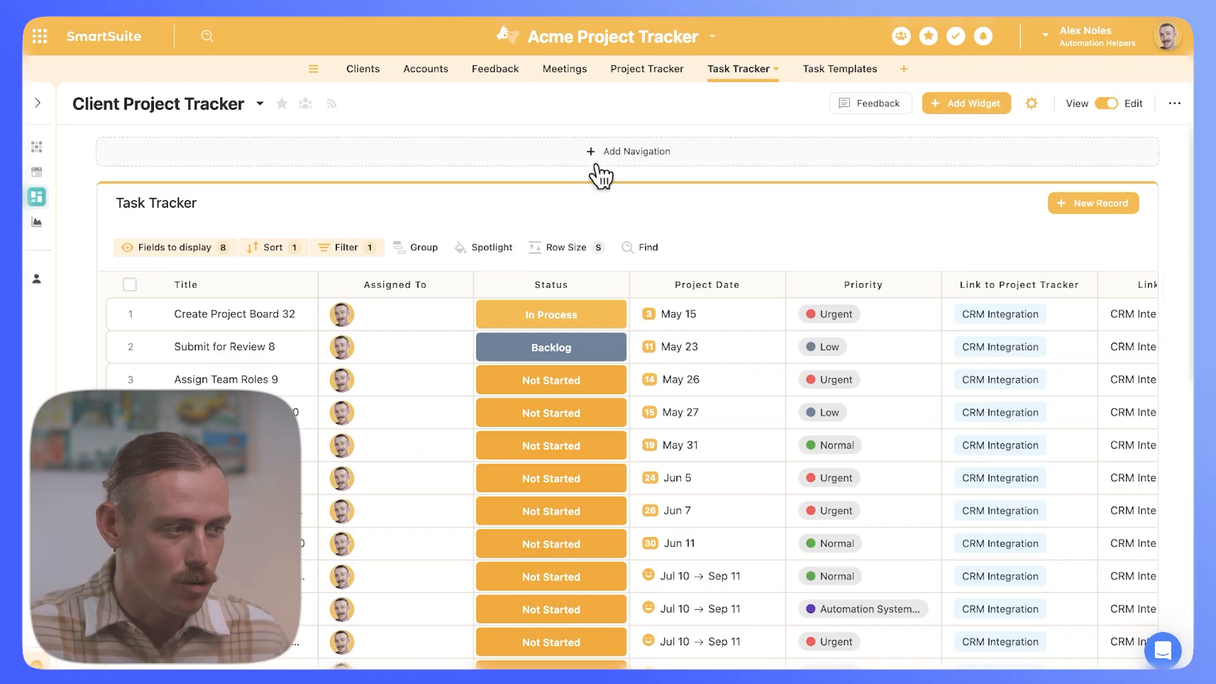
Step: Add a Filter widget titled 'Filter' from Task Tracker and drag it above the Task Tracker table
click(975, 105)
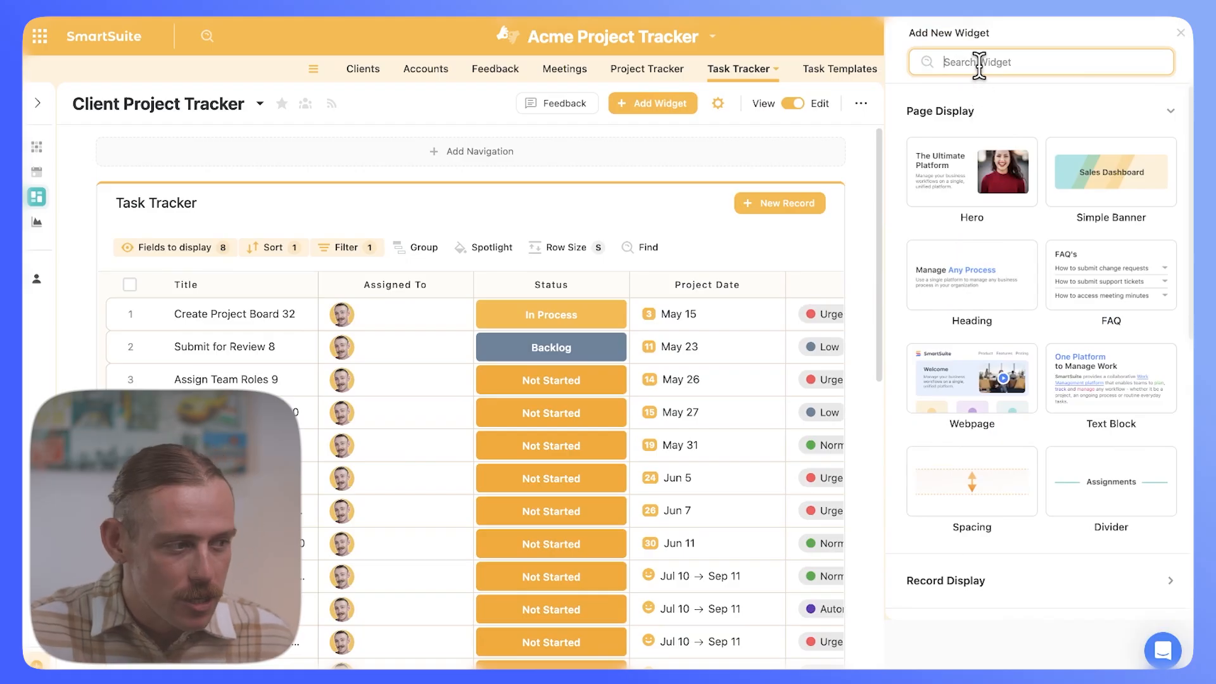
text(filter)
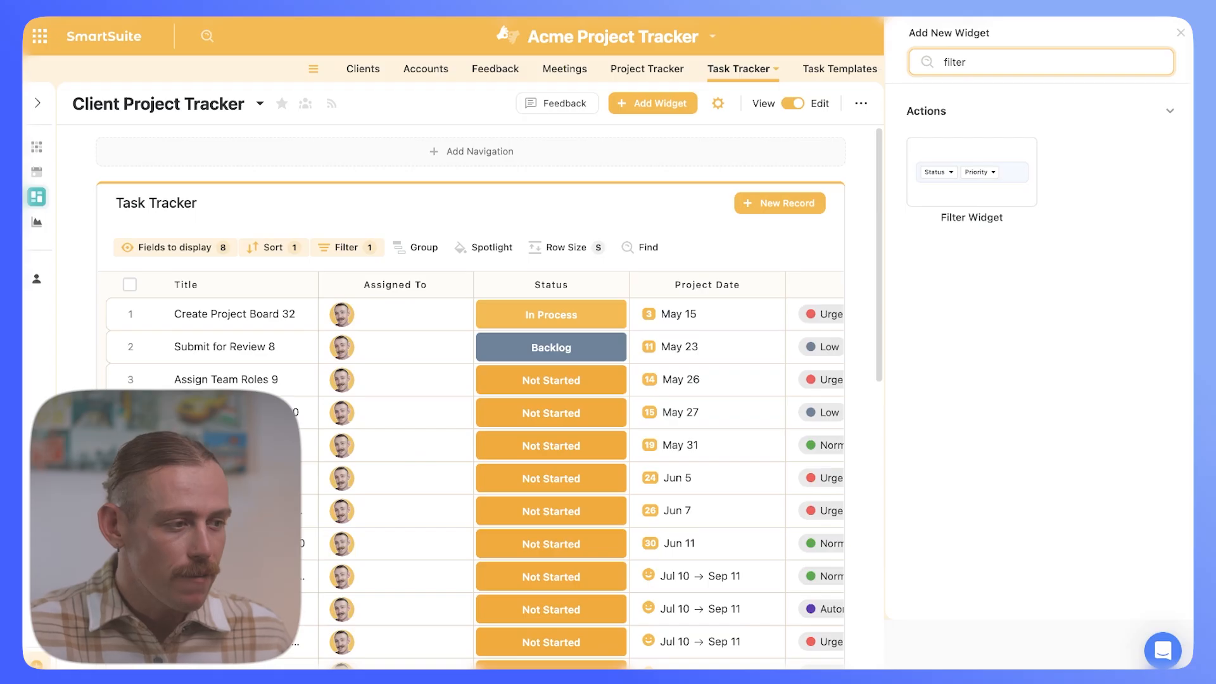
mouse_move(974, 150)
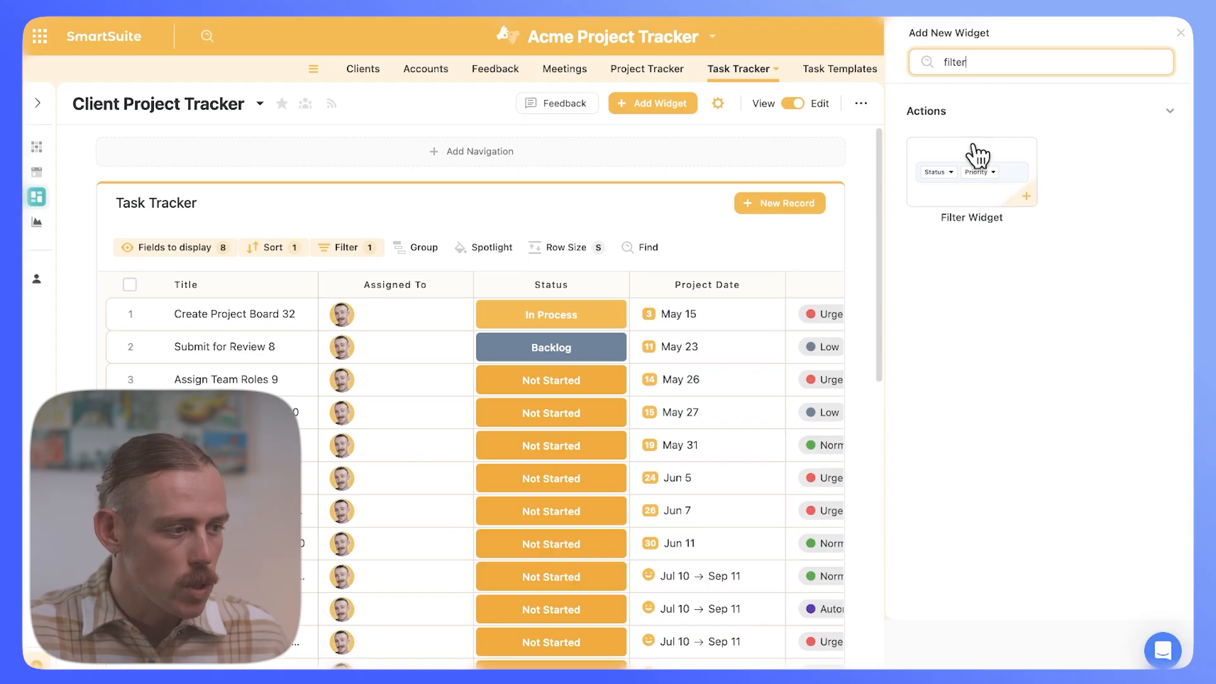
click(1034, 198)
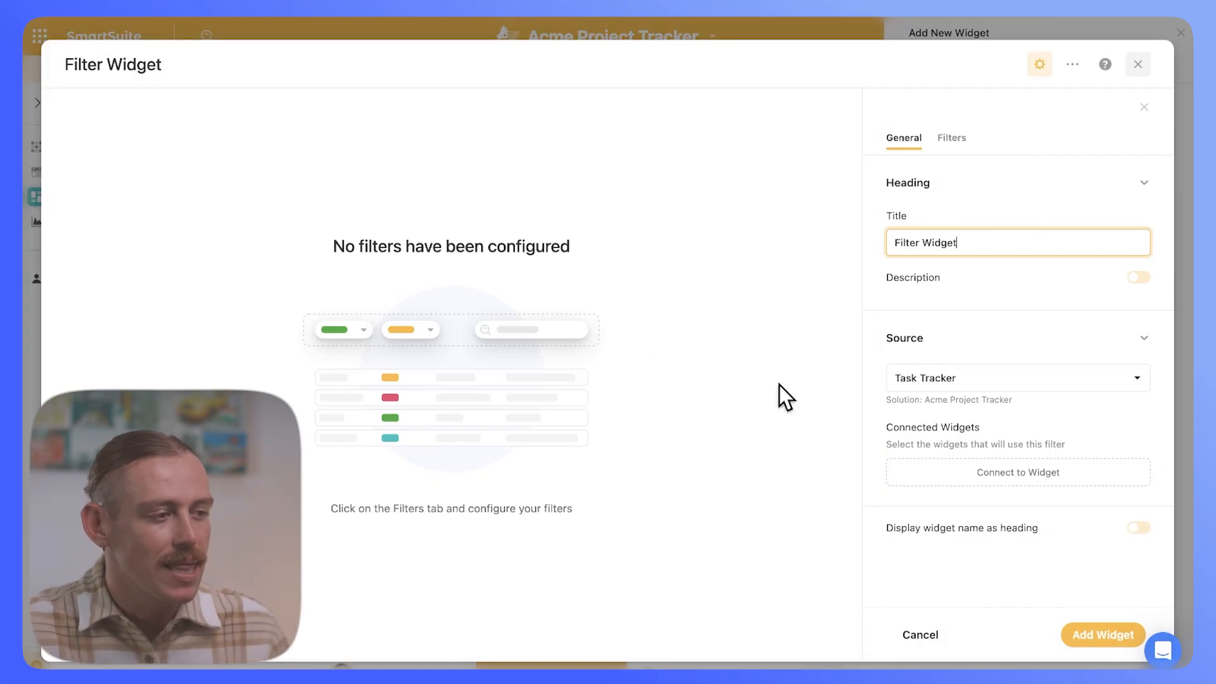
key(BackSpace)
key(BackSpace)
key(BackSpace)
key(BackSpace)
key(BackSpace)
key(BackSpace)
key(BackSpace)
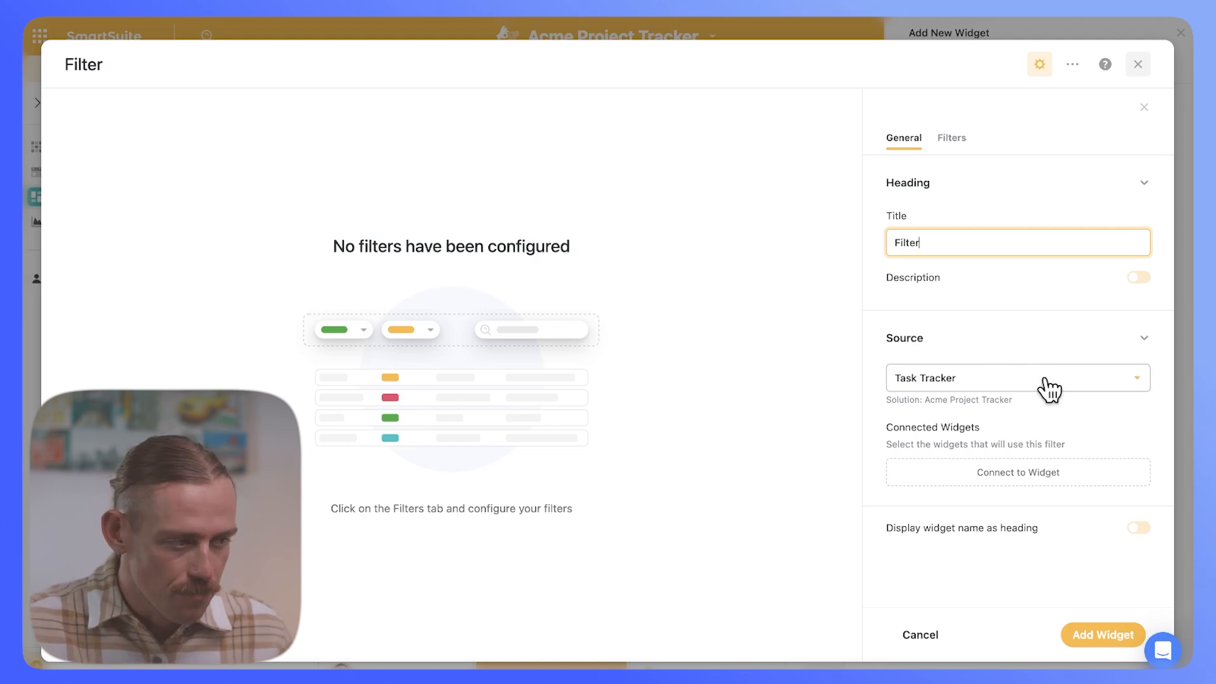
click(1094, 643)
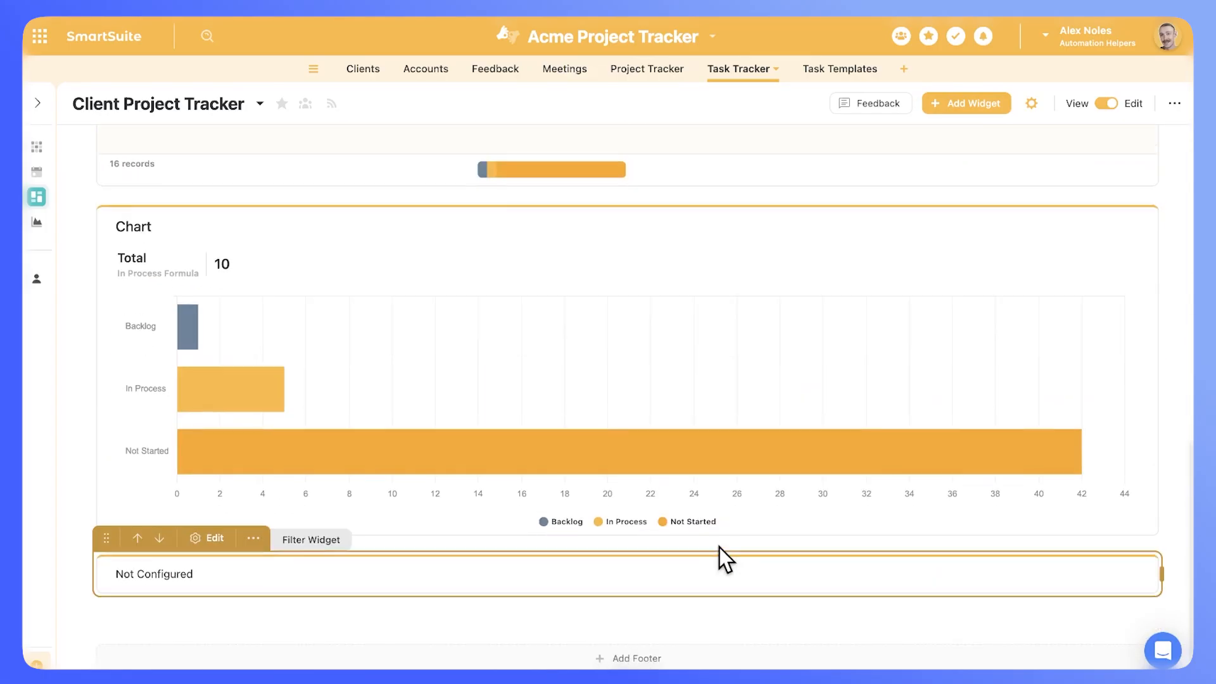
drag(106, 543, 225, 19)
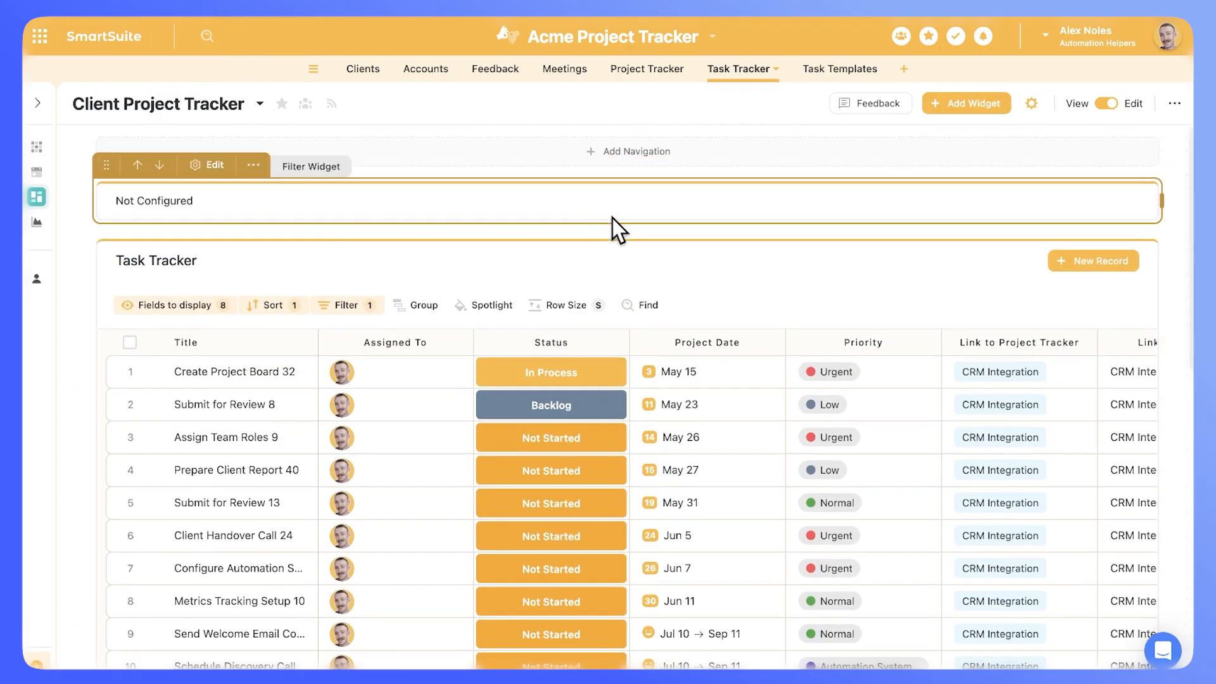
Step: Connect the Filter widget to the Task Tracker table widget
click(231, 170)
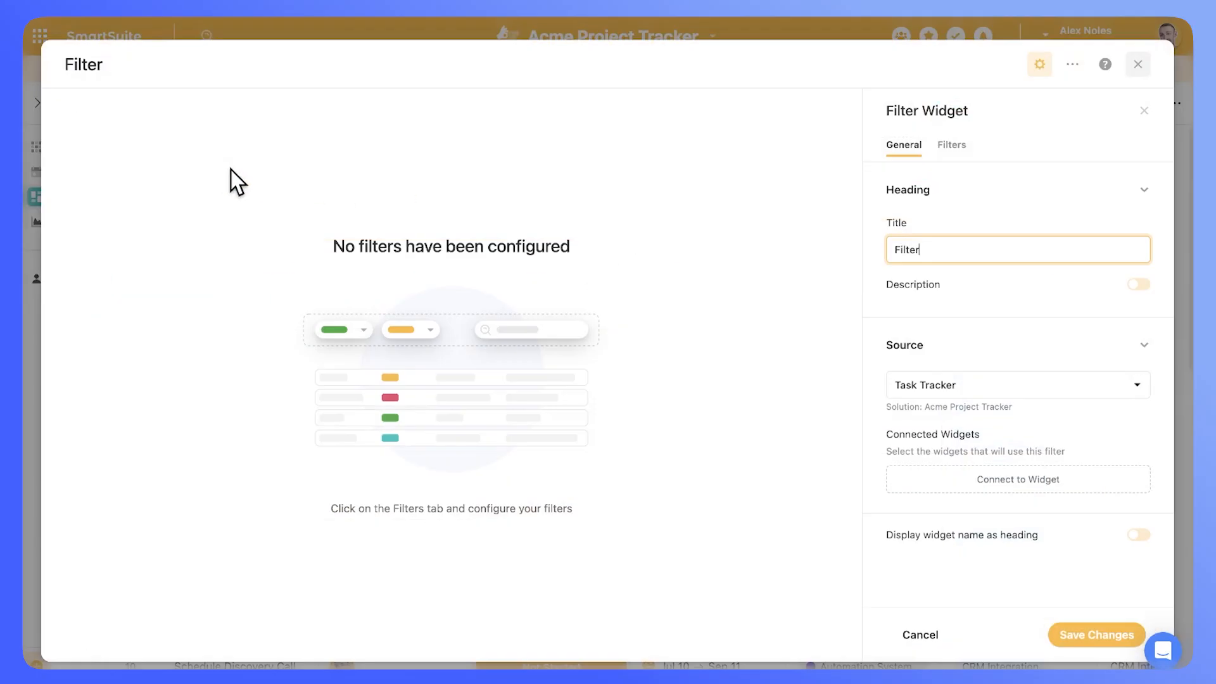
click(1014, 489)
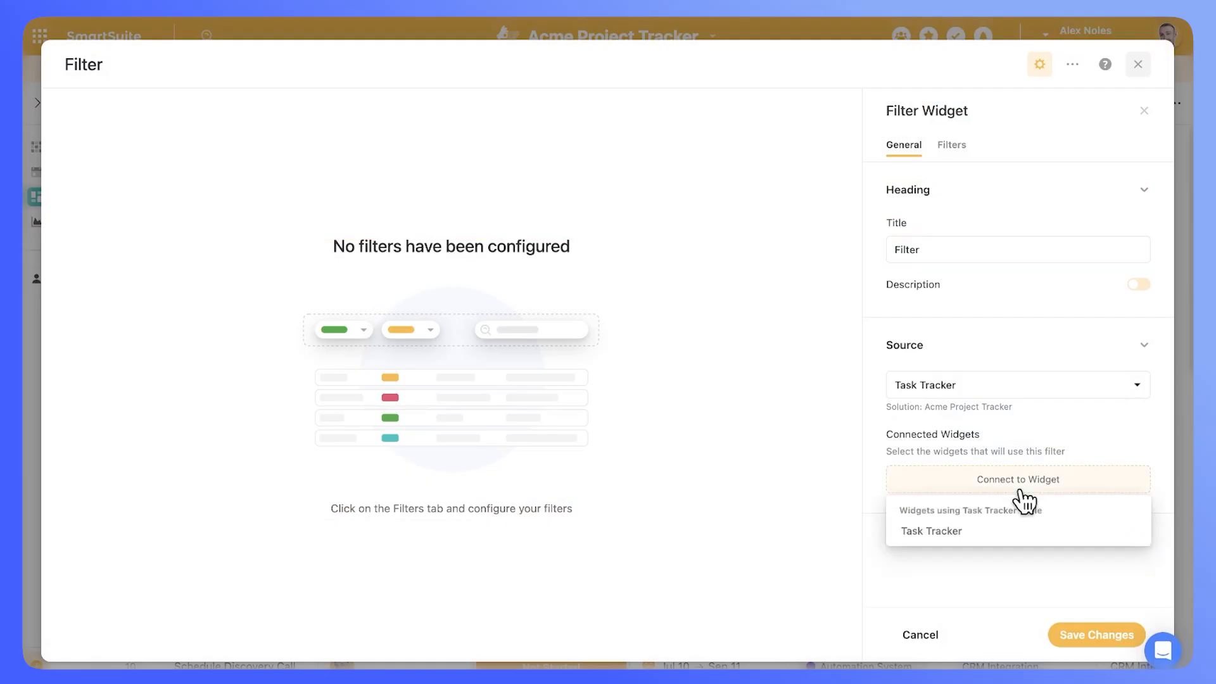
click(979, 533)
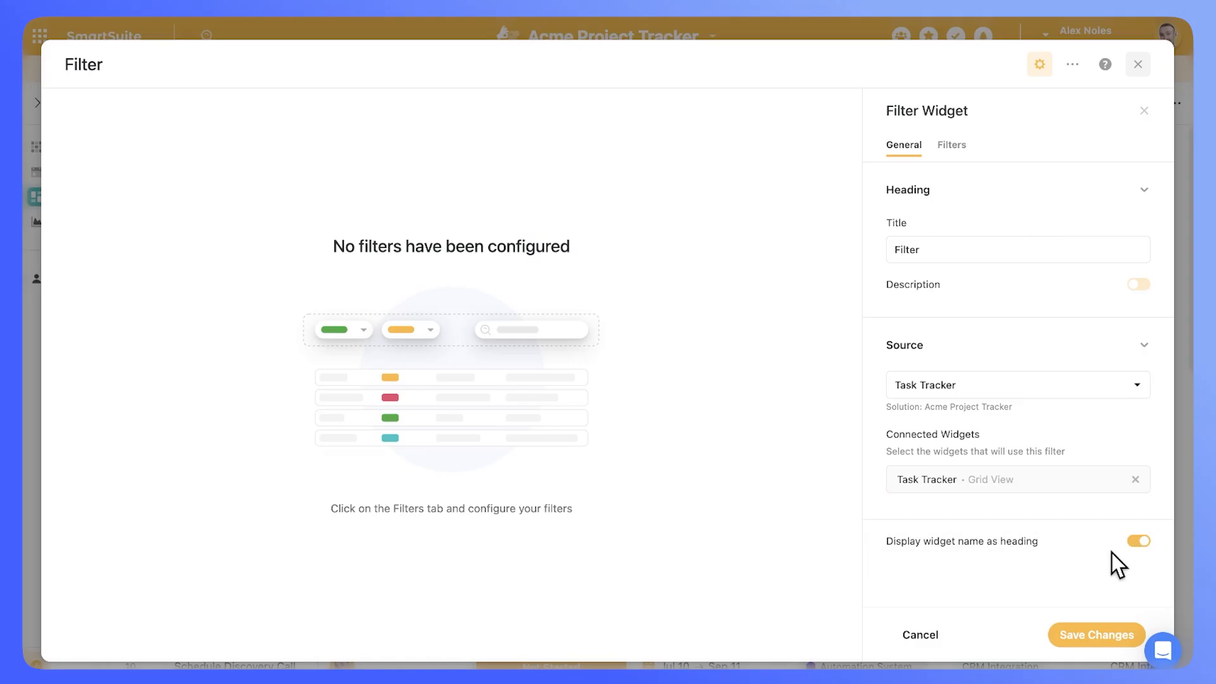
Step: Add Assigned To and Link to Project Tracker dropdown filters to the widget
click(953, 146)
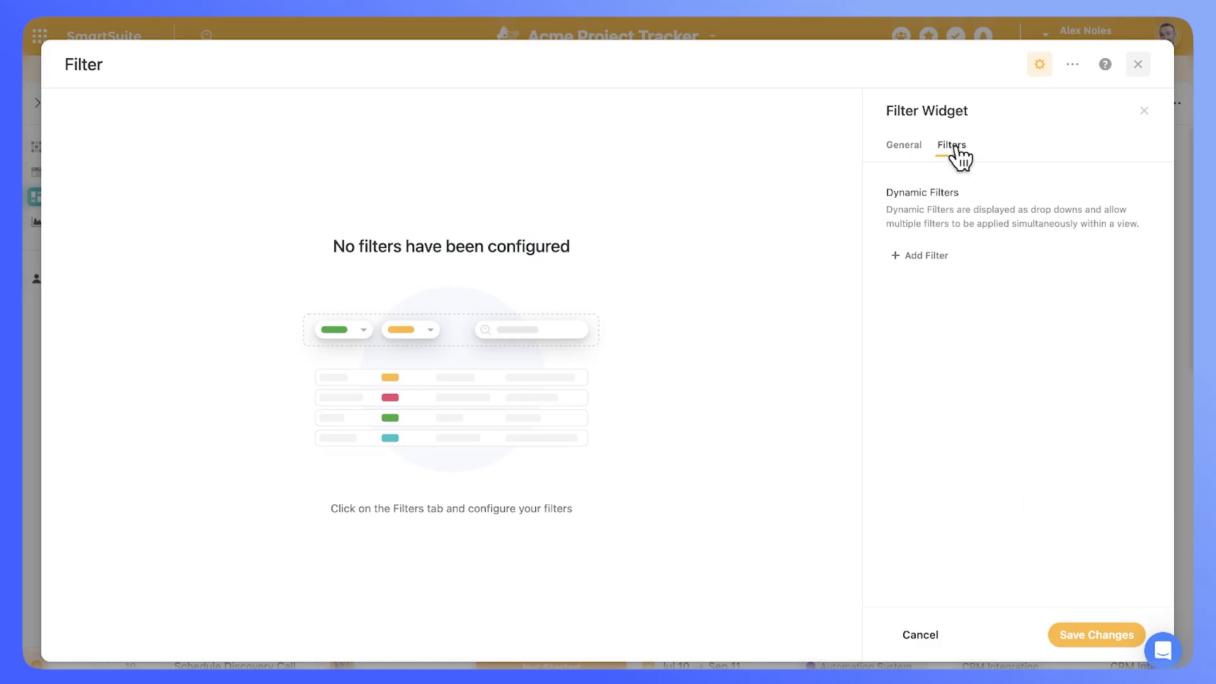
click(924, 256)
click(959, 312)
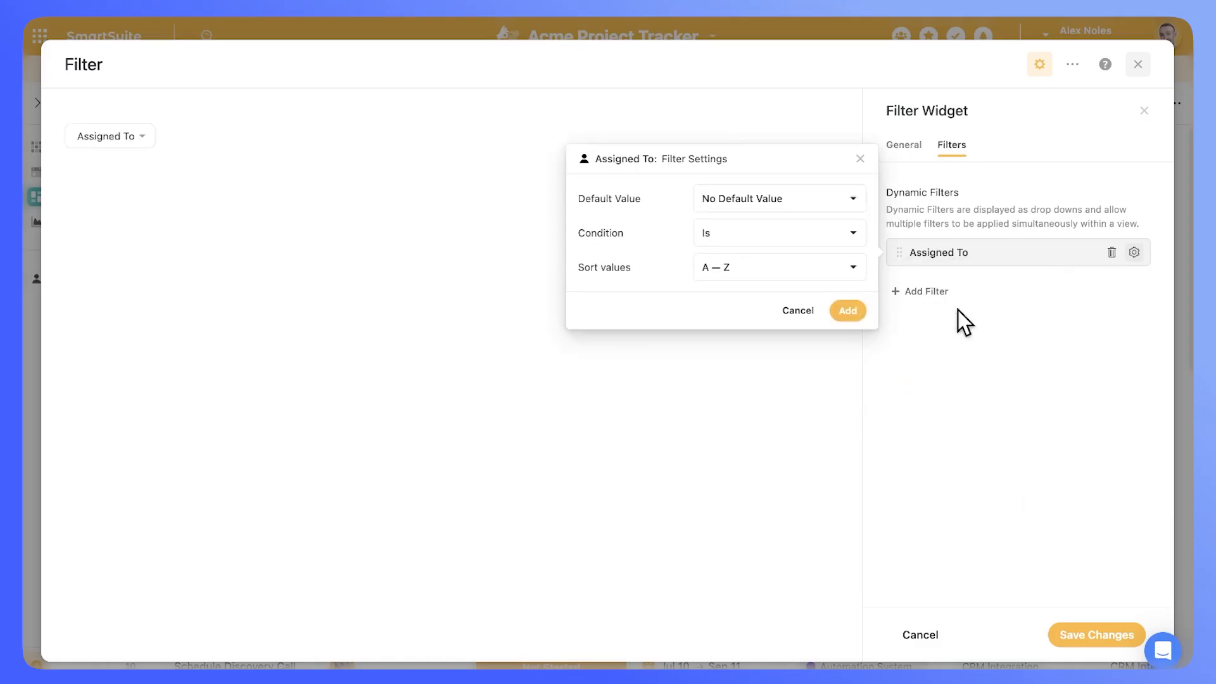
click(844, 314)
click(912, 293)
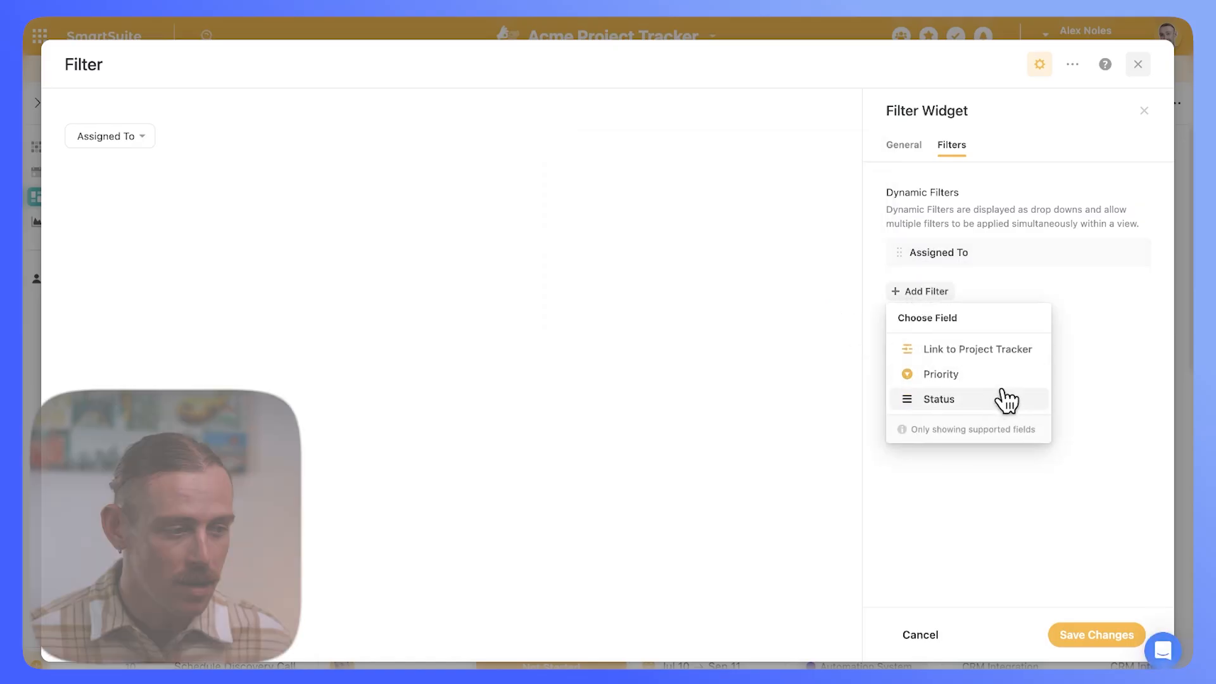
click(1019, 359)
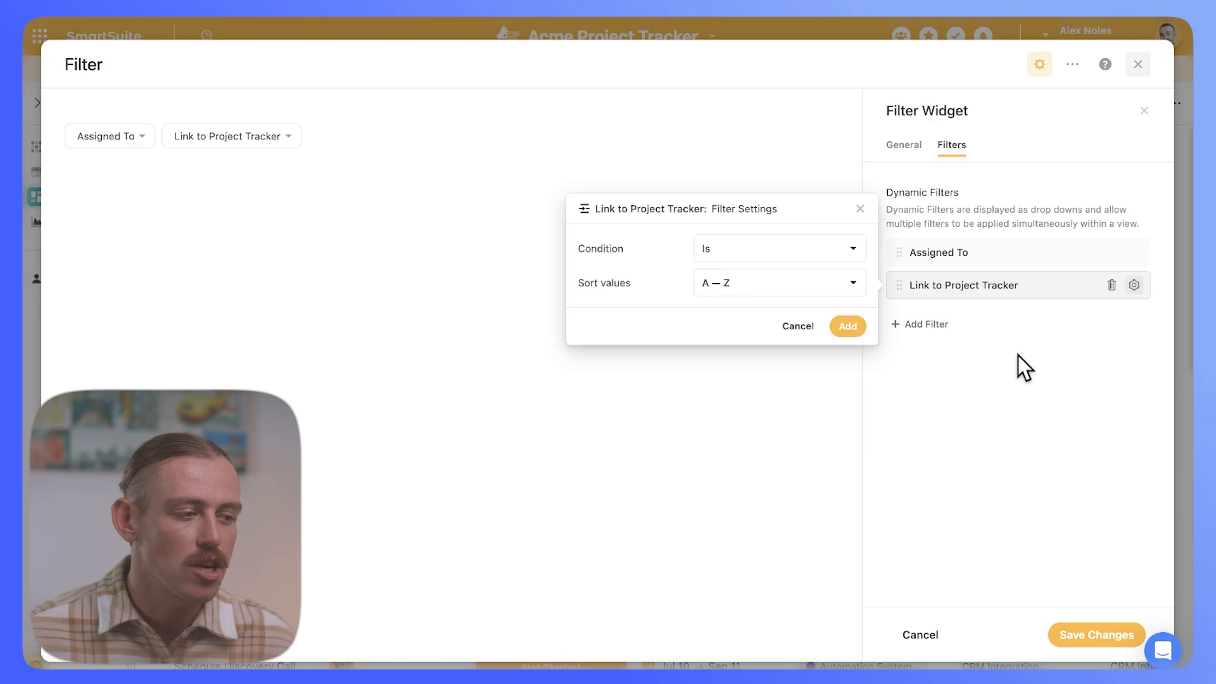
click(848, 326)
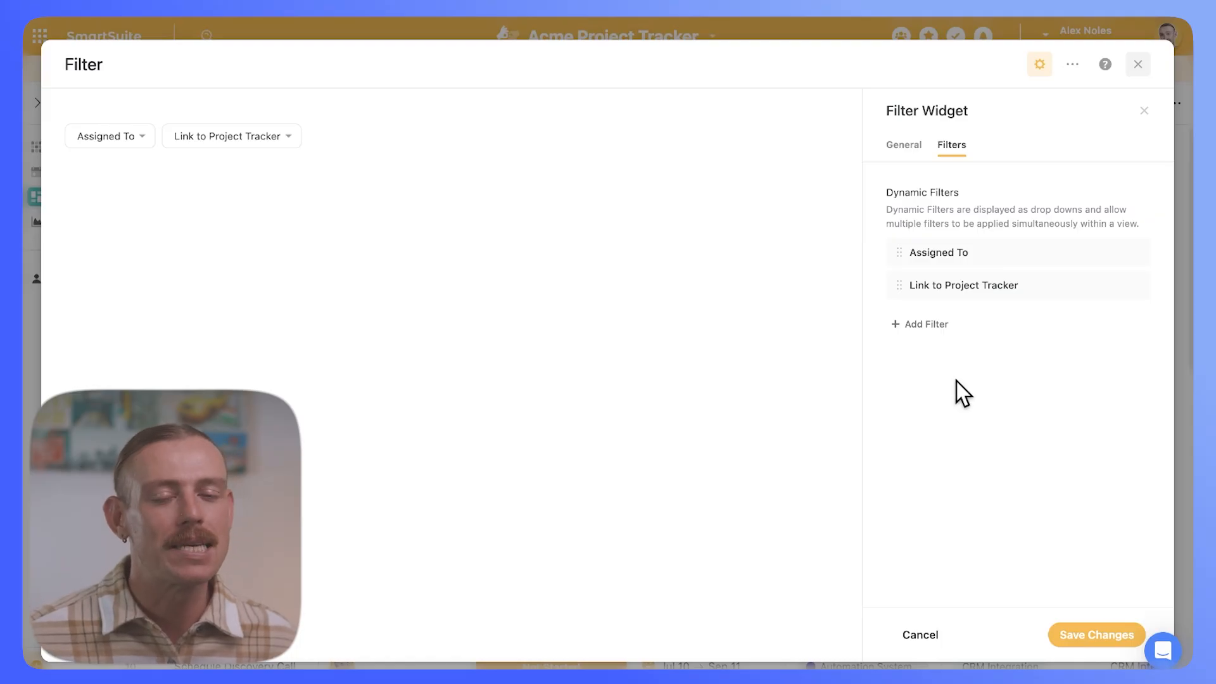
Step: Set the Assigned To filter's default value to Current User
click(994, 265)
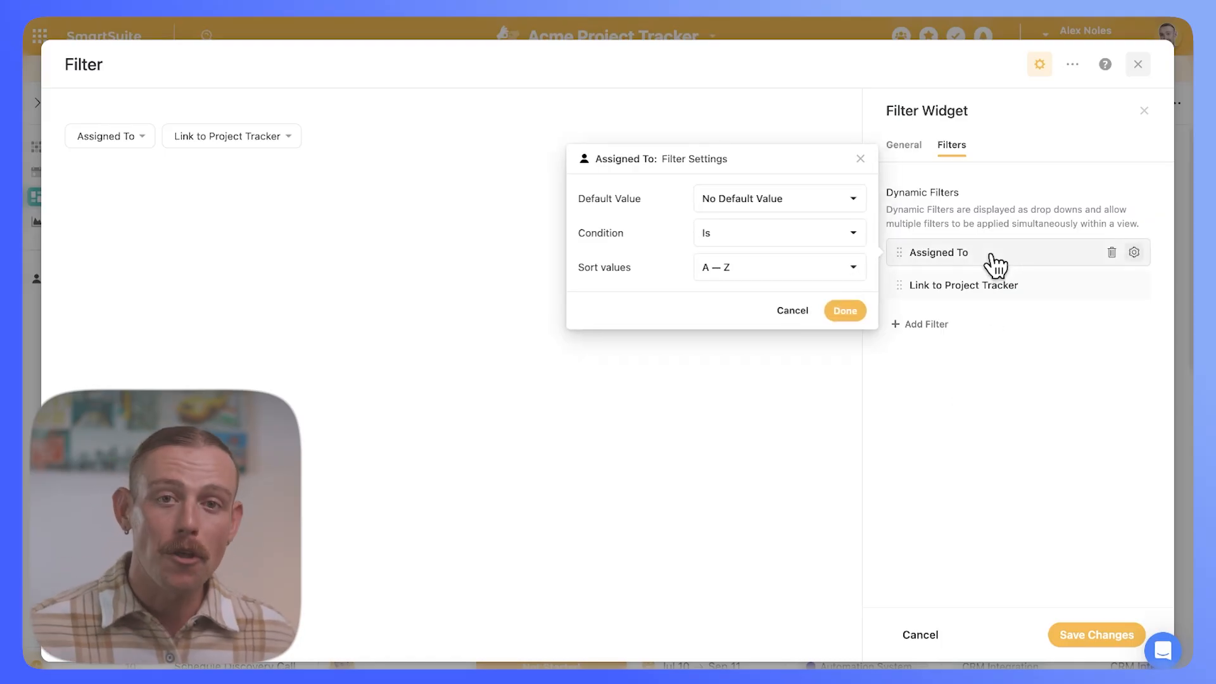
click(853, 206)
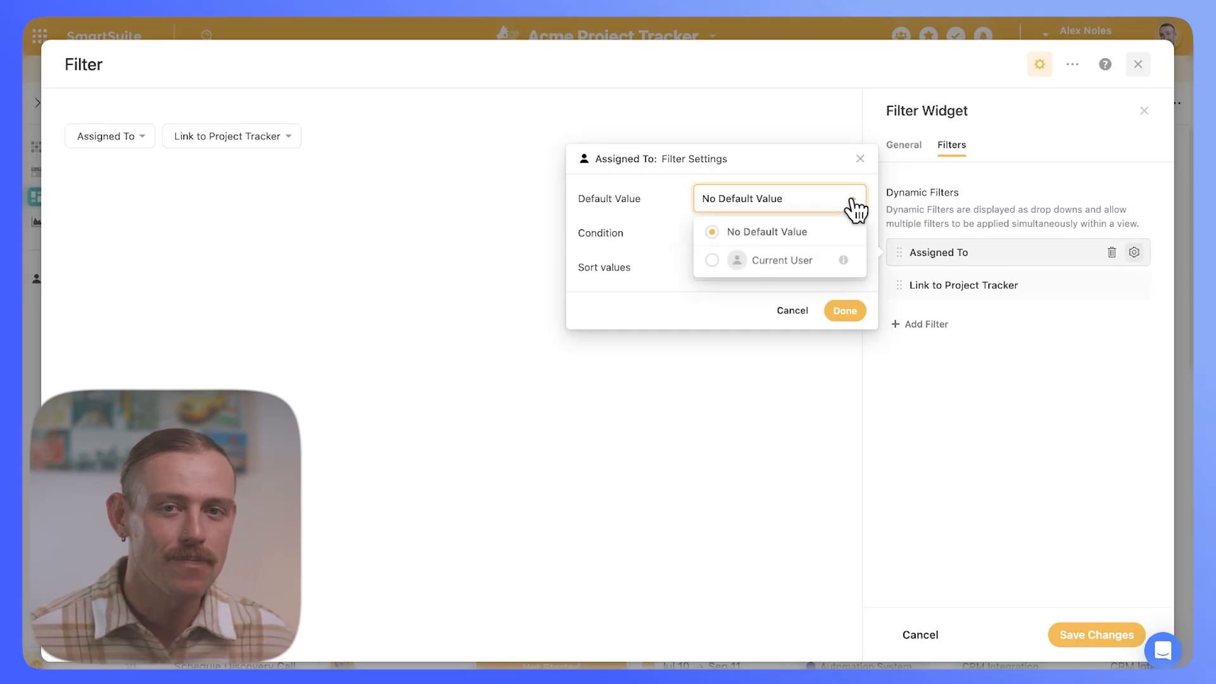
click(720, 266)
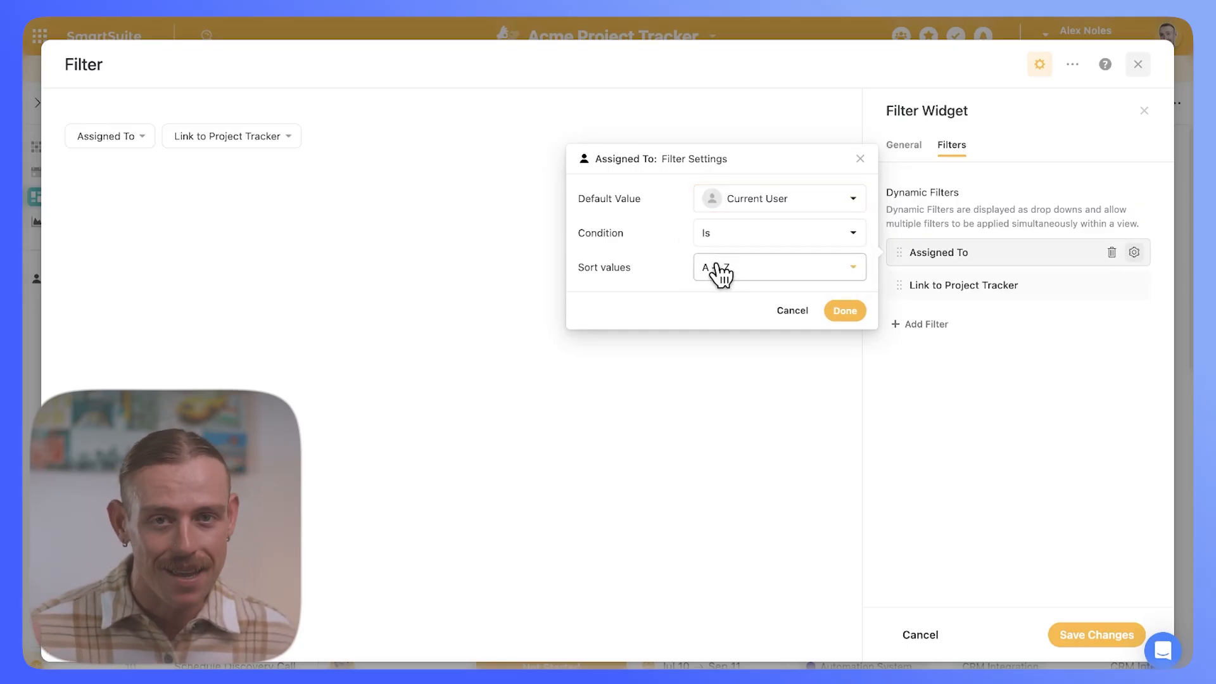
Step: Review the default value choices again, then open the Automation Helpers free consultation booking form
click(826, 201)
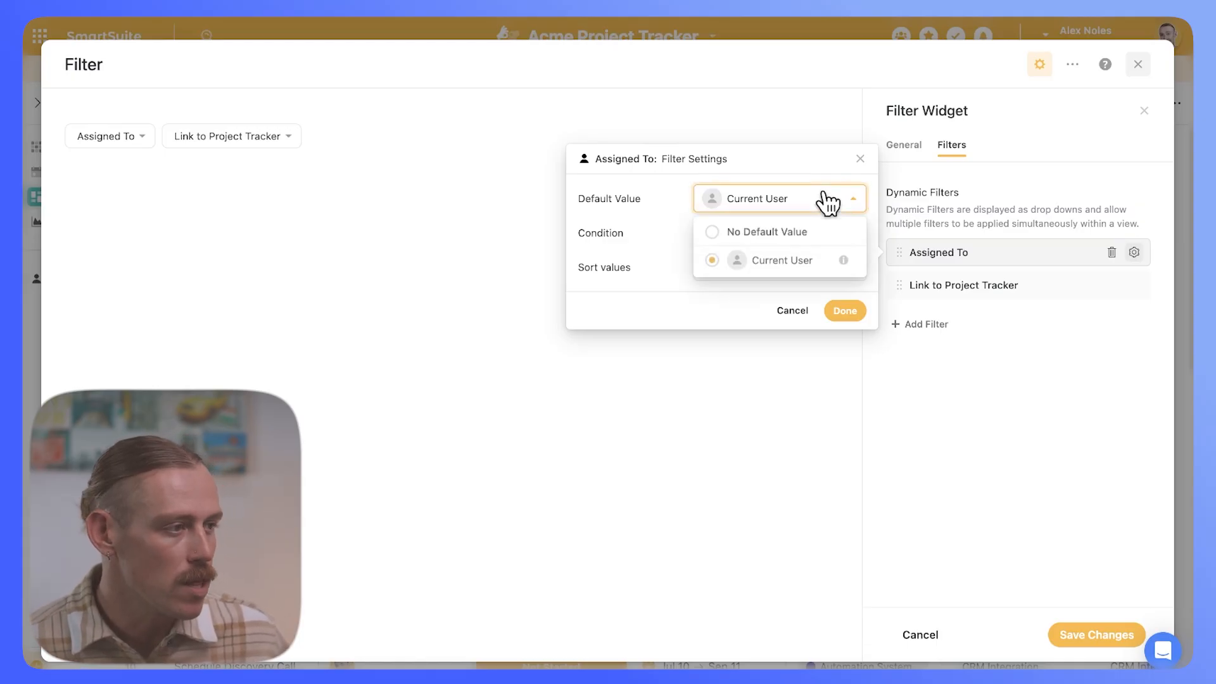
mouse_move(844, 260)
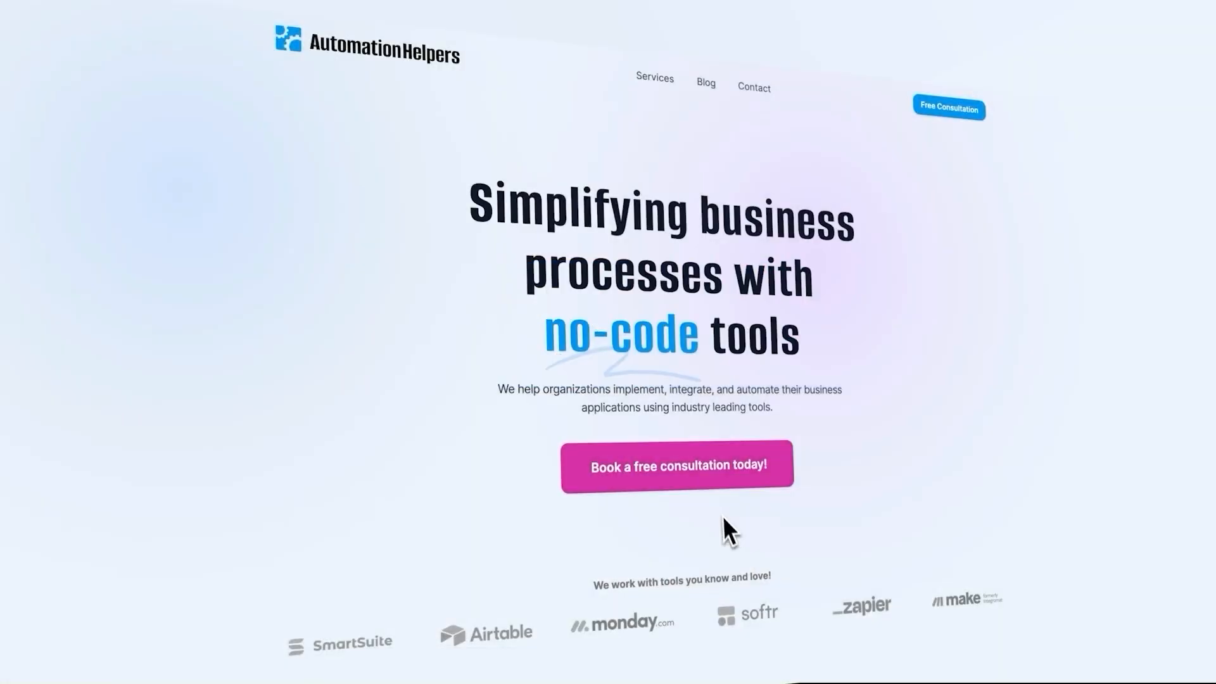
click(719, 480)
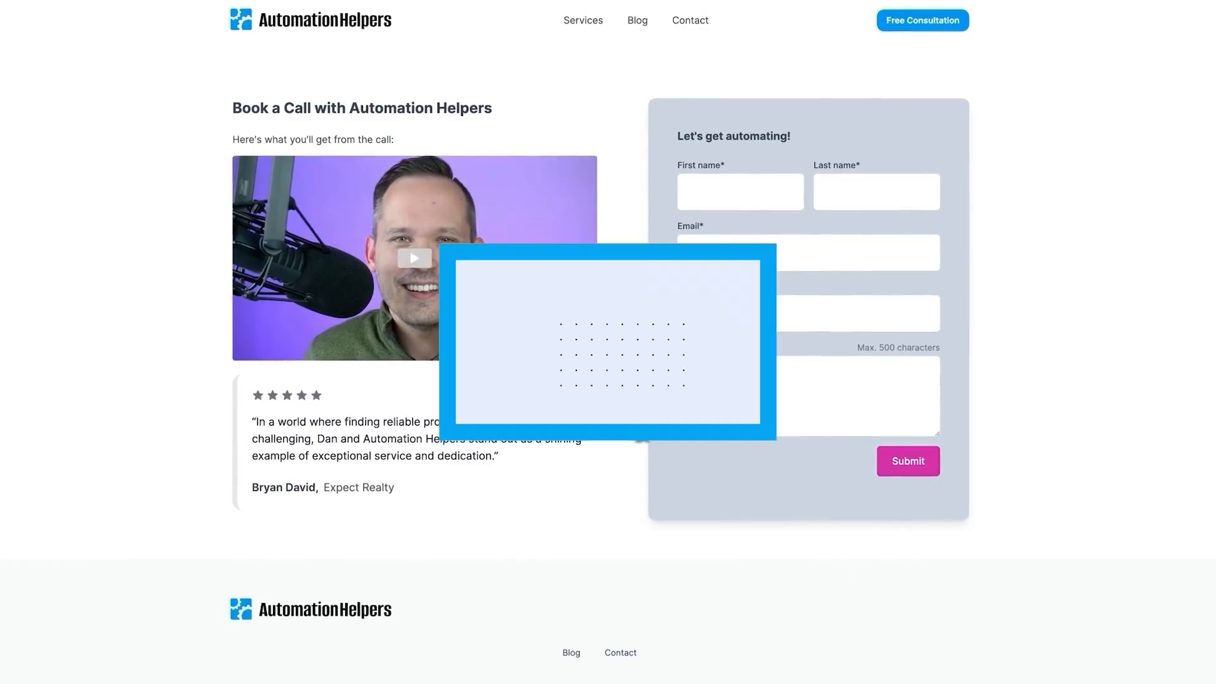